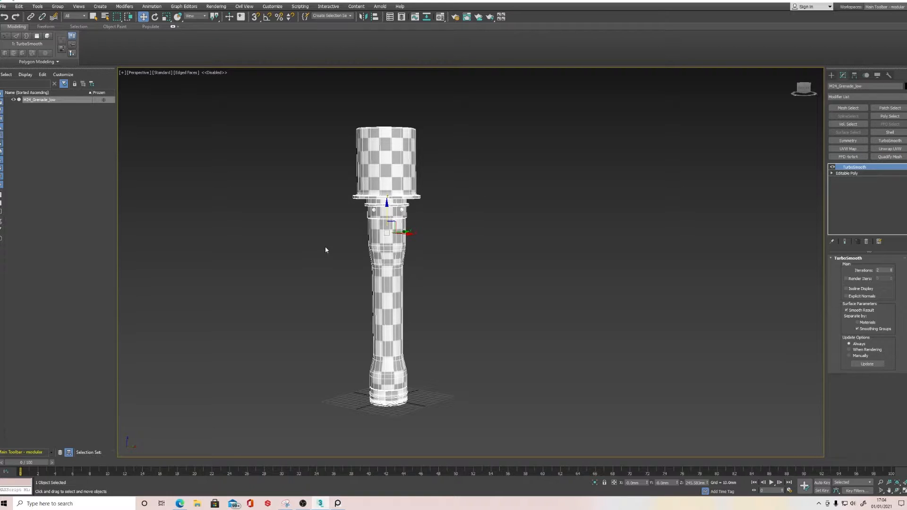
# Start exporting the low-poly stick grenade and browse to the Meshes folder inside German Grenade on the C: drive
pyautogui.scroll(2, 396, 208)
pyautogui.moveTo(410, 251)
pyautogui.mouseDown(button='middle')
pyautogui.moveTo(430, 183)
pyautogui.moveTo(421, 250)
pyautogui.moveTo(474, 214)
pyautogui.moveTo(413, 235)
pyautogui.mouseUp(button='middle')
pyautogui.scroll(-2, 421, 250)
pyautogui.click(413, 235)
pyautogui.click(389, 205)
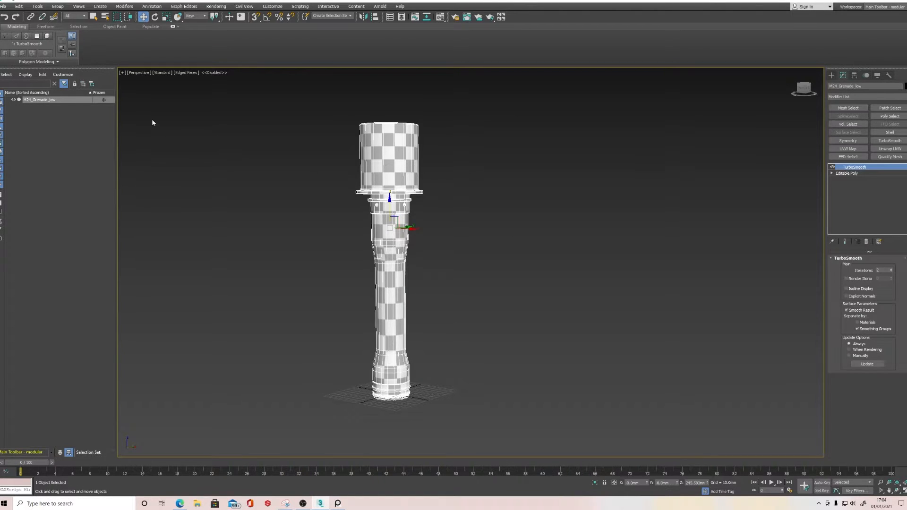
pyautogui.click(5, 6)
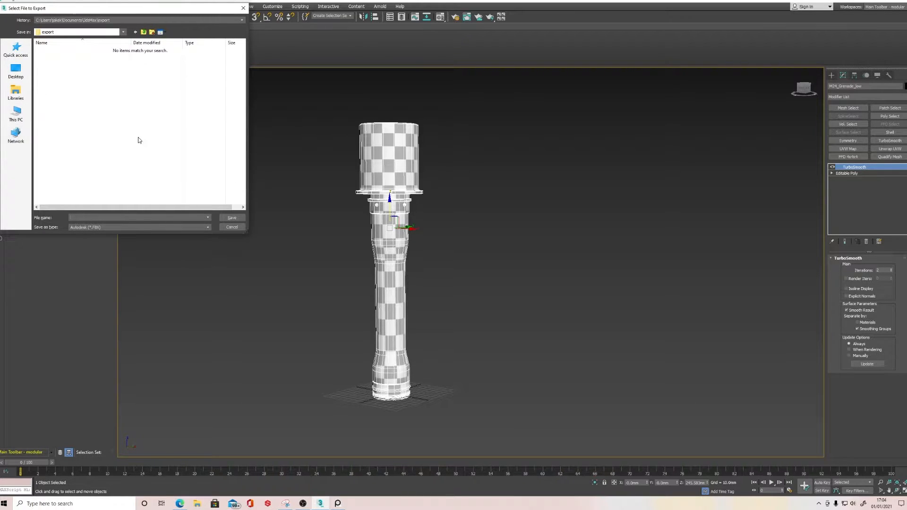
pyautogui.click(15, 114)
pyautogui.click(66, 179)
pyautogui.click(67, 146)
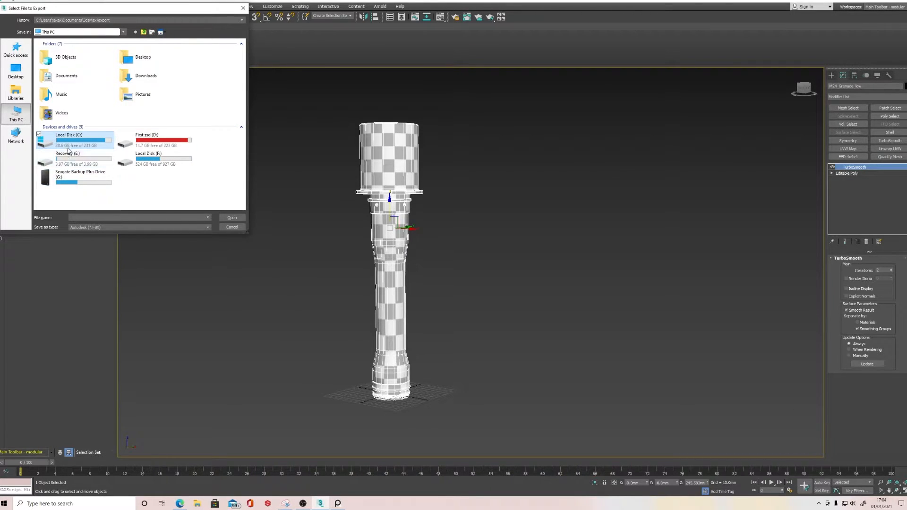
pyautogui.doubleClick(68, 143)
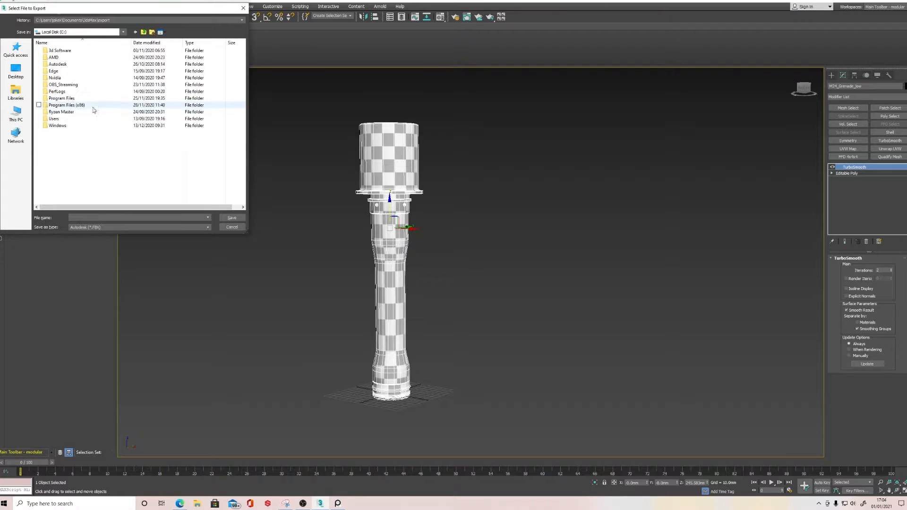
pyautogui.doubleClick(85, 89)
pyautogui.doubleClick(72, 91)
pyautogui.doubleClick(74, 66)
pyautogui.doubleClick(64, 50)
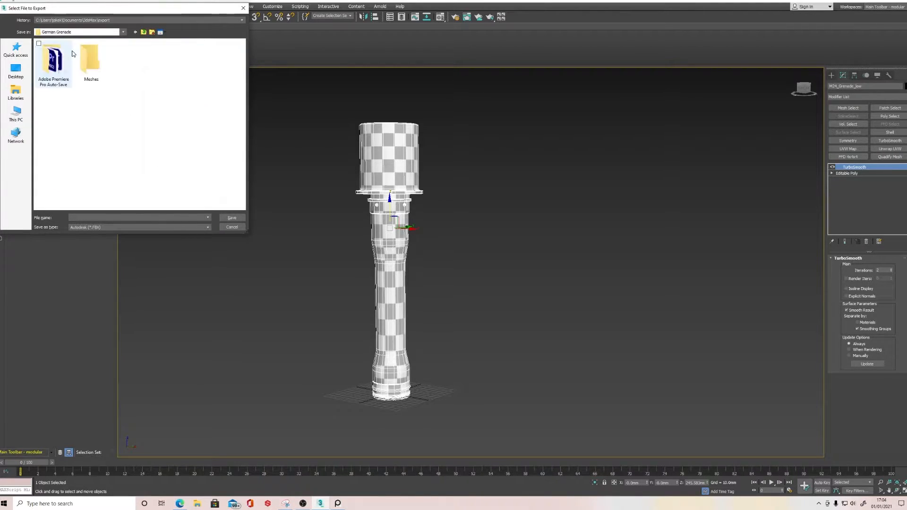
pyautogui.doubleClick(92, 66)
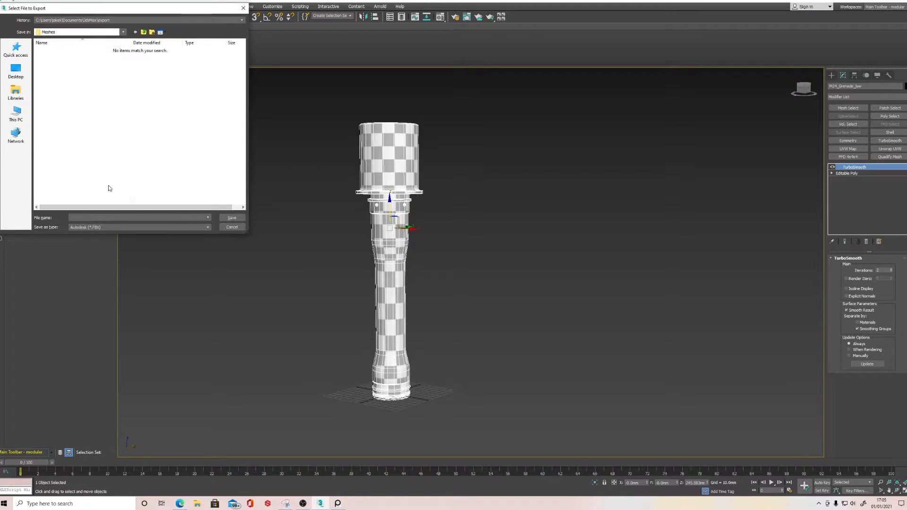
# Save the export as M24_Grneade_Low in the gw::OBJ-Exporter format
pyautogui.click(84, 218)
pyautogui.write('M24_Grneade_Low')
pyautogui.click(188, 228)
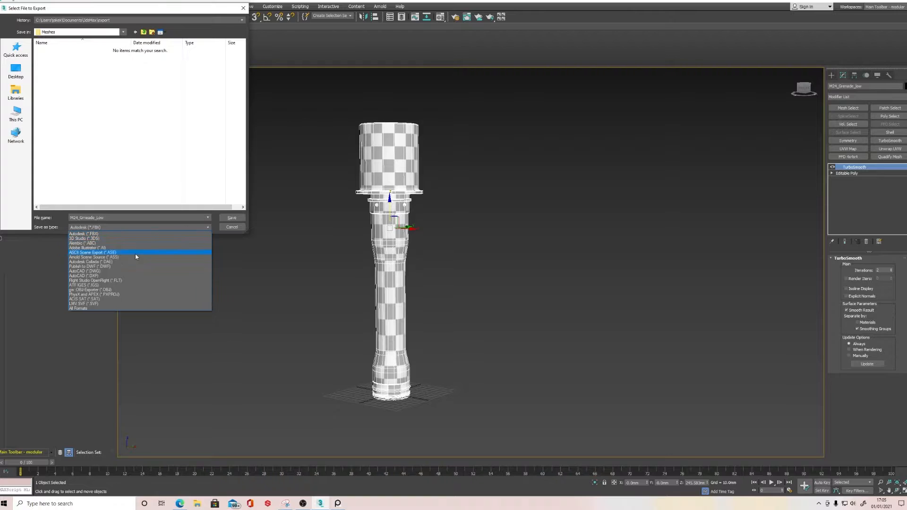
pyautogui.click(121, 290)
pyautogui.click(232, 217)
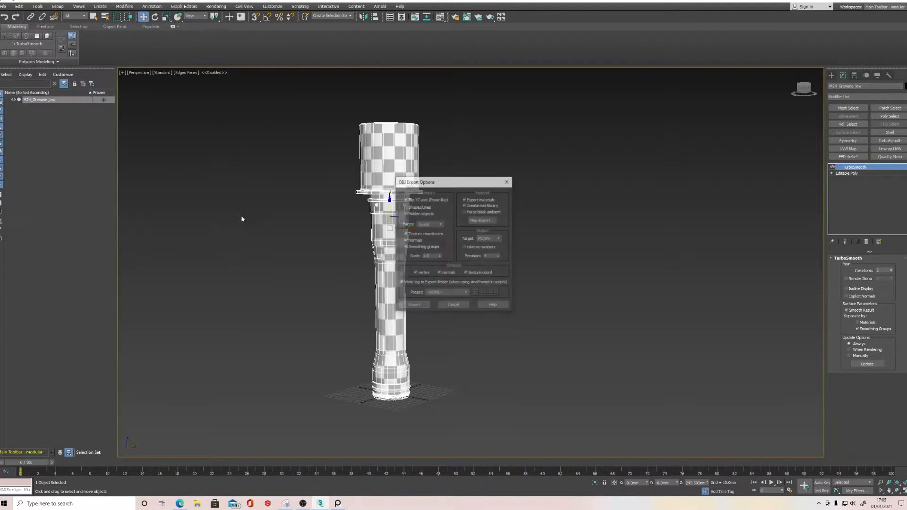
# Apply the ZBrush preset to the OBJ export options, export the grenade and close the export report
pyautogui.moveTo(476, 185); pyautogui.dragTo(499, 91)
pyautogui.click(485, 198)
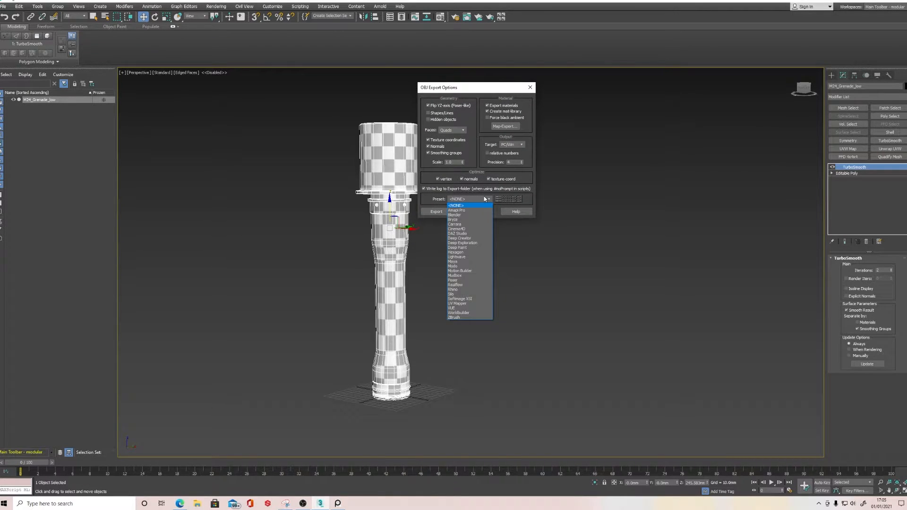
pyautogui.click(455, 318)
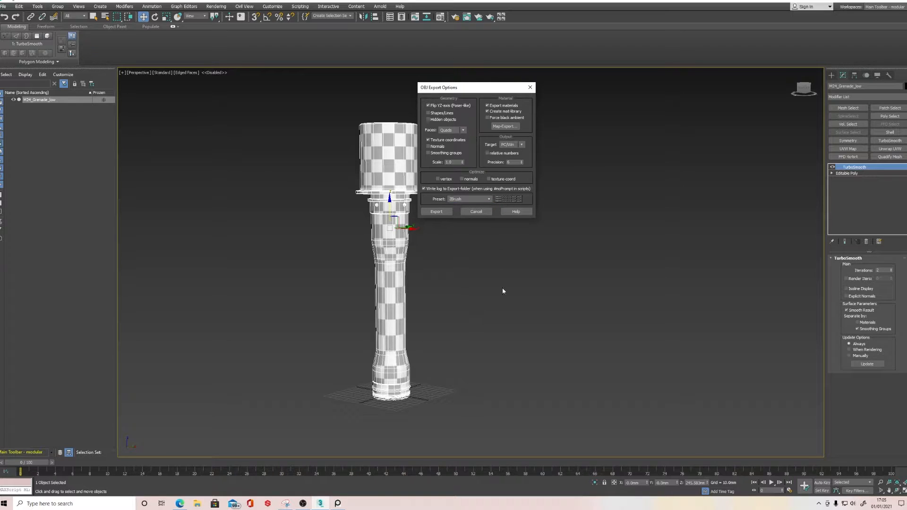
pyautogui.click(436, 212)
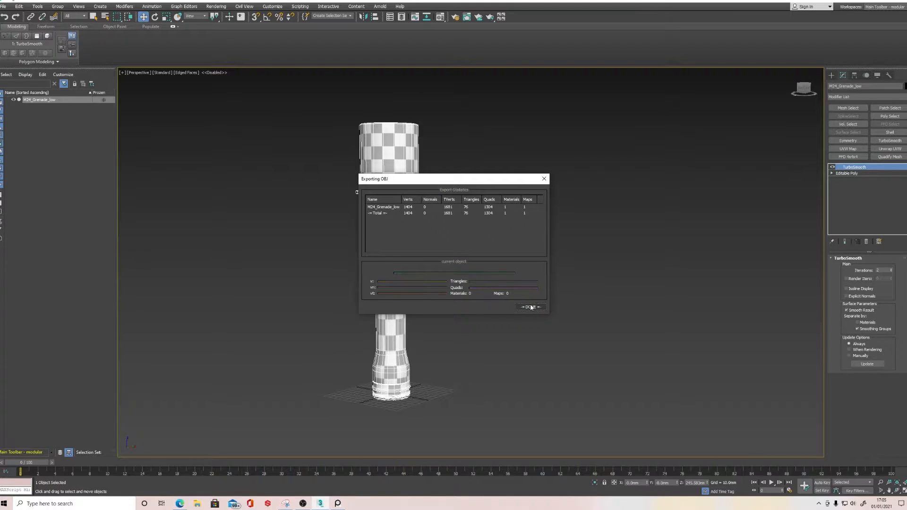
pyautogui.click(531, 307)
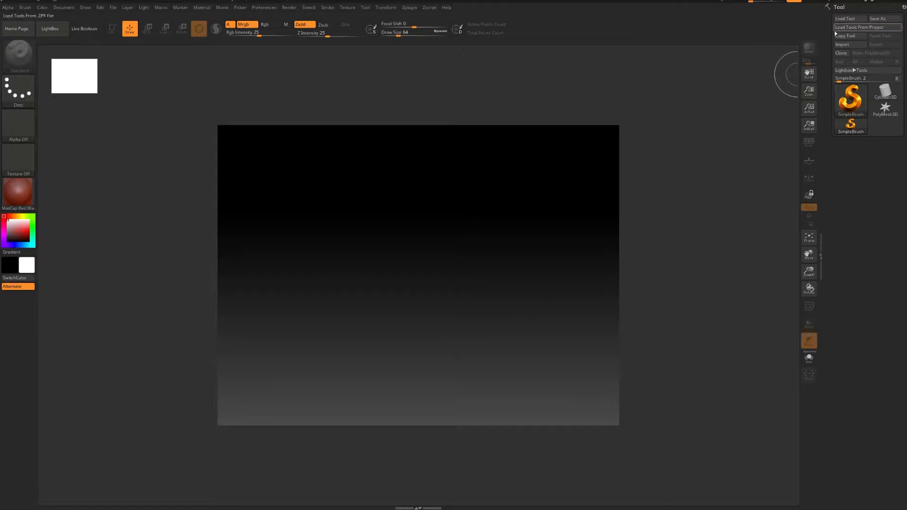
# Switch to ZBrush and import the M24_Grneade_Low mesh from German Grenade's Meshes folder
pyautogui.click(841, 44)
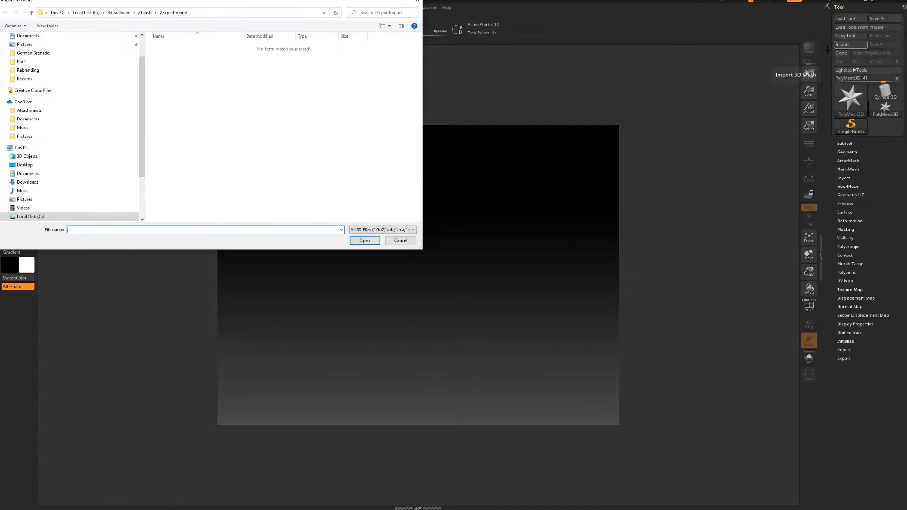
pyautogui.scroll(1, 42, 75)
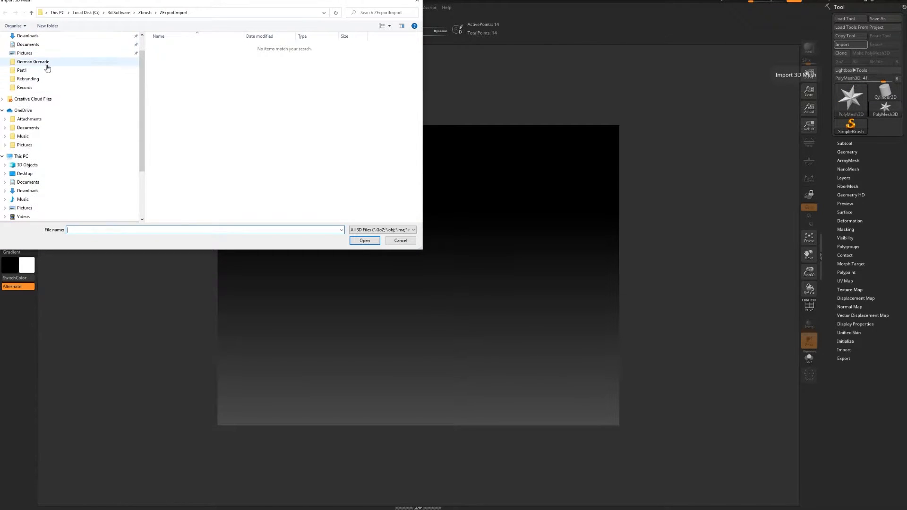
pyautogui.click(46, 66)
pyautogui.doubleClick(209, 52)
pyautogui.click(174, 55)
pyautogui.click(366, 241)
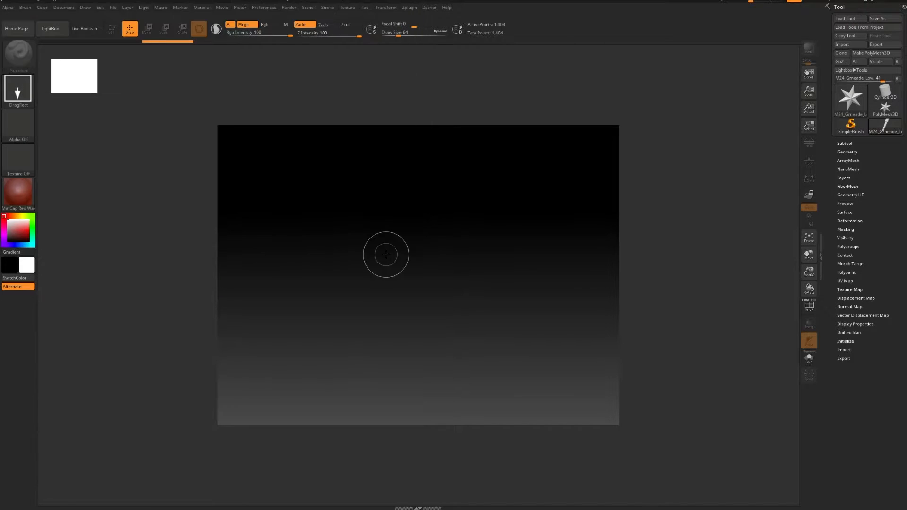
# Draw the imported grenade upright on the canvas, enter Edit mode and frame it in front view
pyautogui.moveTo(374, 271)
pyautogui.mouseDown()
pyautogui.moveTo(419, 310)
pyautogui.moveTo(370, 400)
pyautogui.moveTo(375, 441)
pyautogui.mouseUp()
pyautogui.press('t')
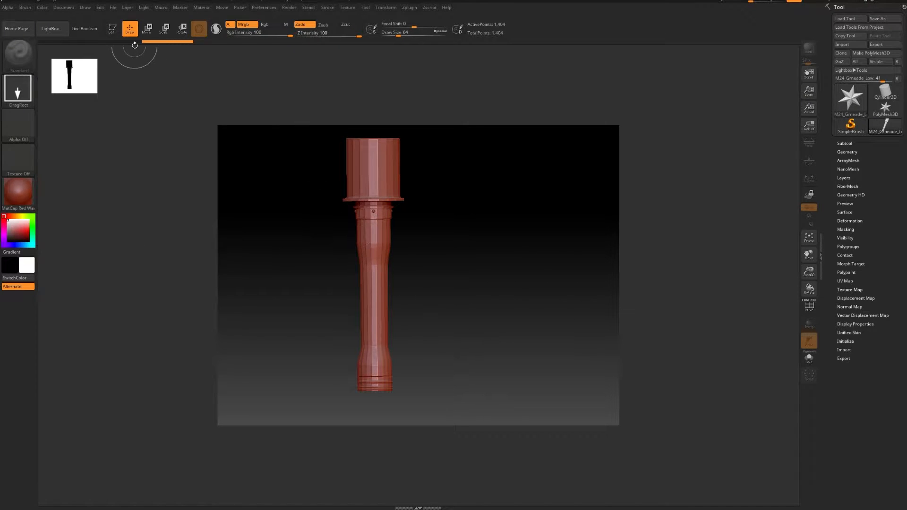
pyautogui.click(112, 29)
pyautogui.moveTo(452, 214)
pyautogui.mouseDown()
pyautogui.moveTo(420, 219)
pyautogui.moveTo(426, 211)
pyautogui.moveTo(344, 280)
pyautogui.moveTo(374, 285)
pyautogui.moveTo(380, 267)
pyautogui.mouseUp()
pyautogui.keyDown('shift'); pyautogui.moveTo(482, 220); pyautogui.dragTo(482, 209); pyautogui.keyUp('shift')
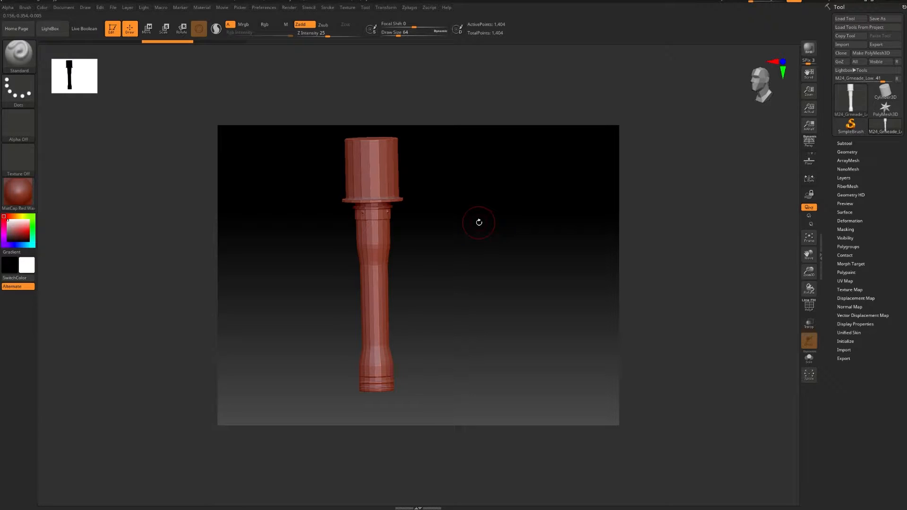
pyautogui.moveTo(495, 206); pyautogui.dragTo(470, 207)
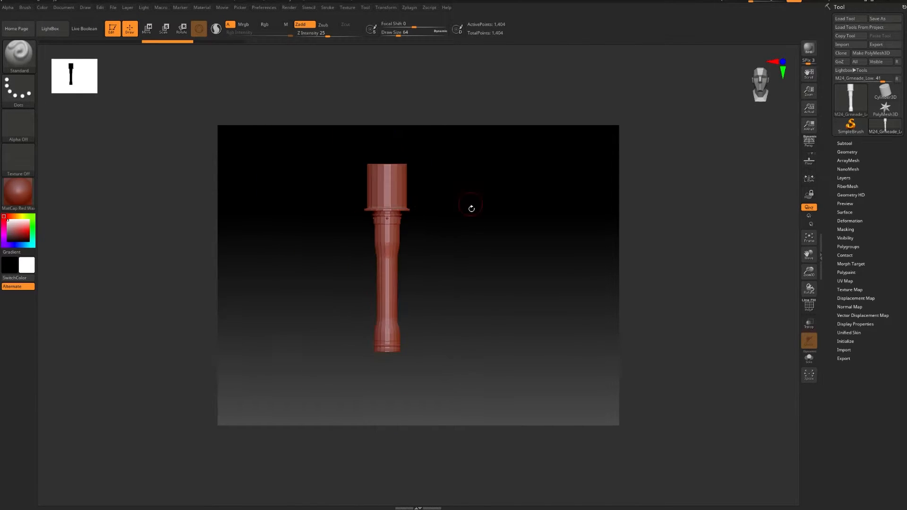
pyautogui.keyDown('alt'); pyautogui.moveTo(445, 255); pyautogui.dragTo(443, 307); pyautogui.keyUp('alt')
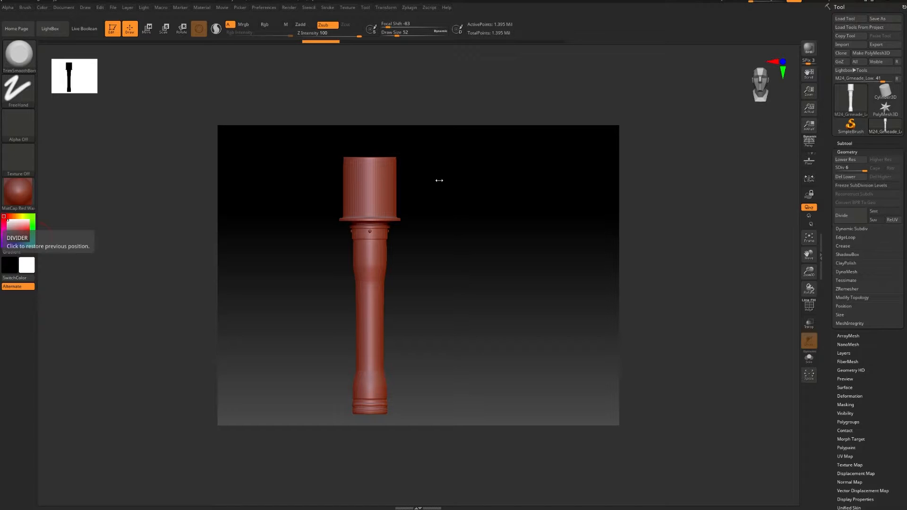
# Load the TrimSmoothBorder brush from LightBox's Trim brush folder and reduce its draw size to 8
pyautogui.moveTo(423, 194); pyautogui.dragTo(451, 296)
pyautogui.keyDown('alt'); pyautogui.moveTo(445, 216); pyautogui.dragTo(491, 307); pyautogui.keyUp('alt')
pyautogui.keyDown('alt'); pyautogui.moveTo(478, 263); pyautogui.dragTo(490, 295); pyautogui.keyUp('alt')
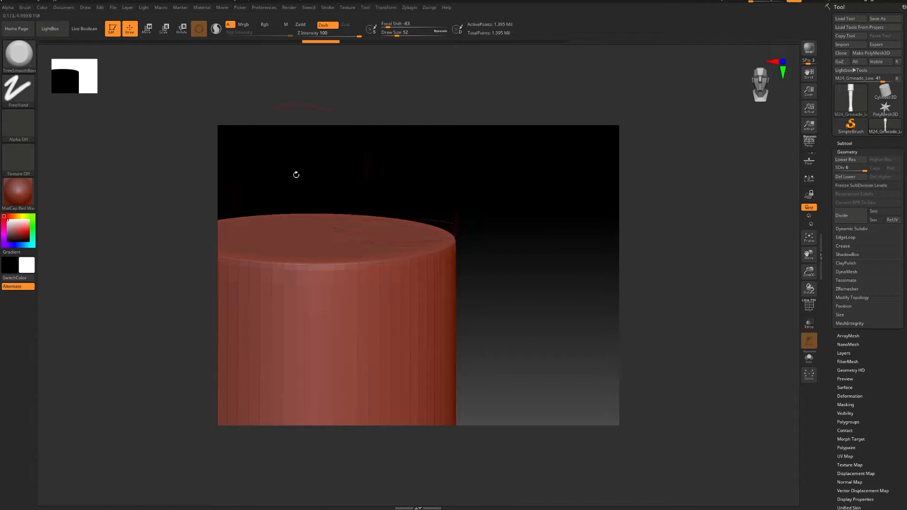
pyautogui.press(',')
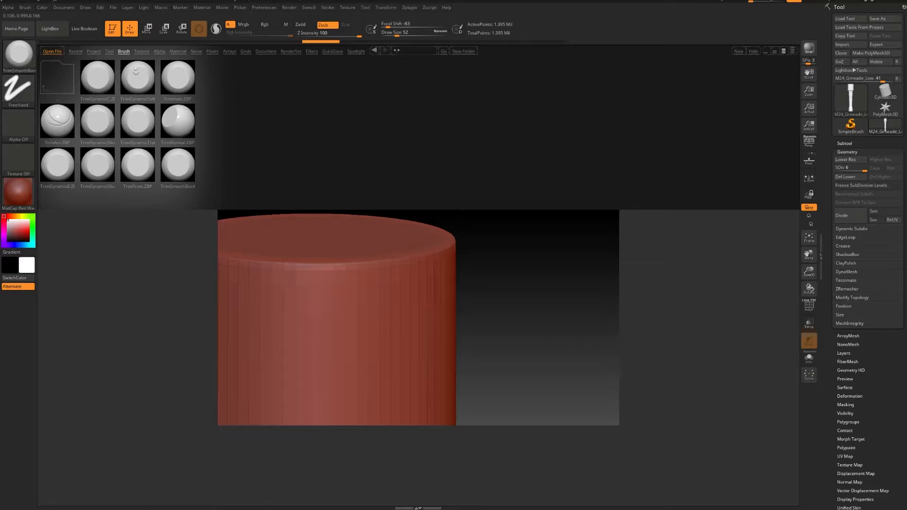
pyautogui.click(124, 52)
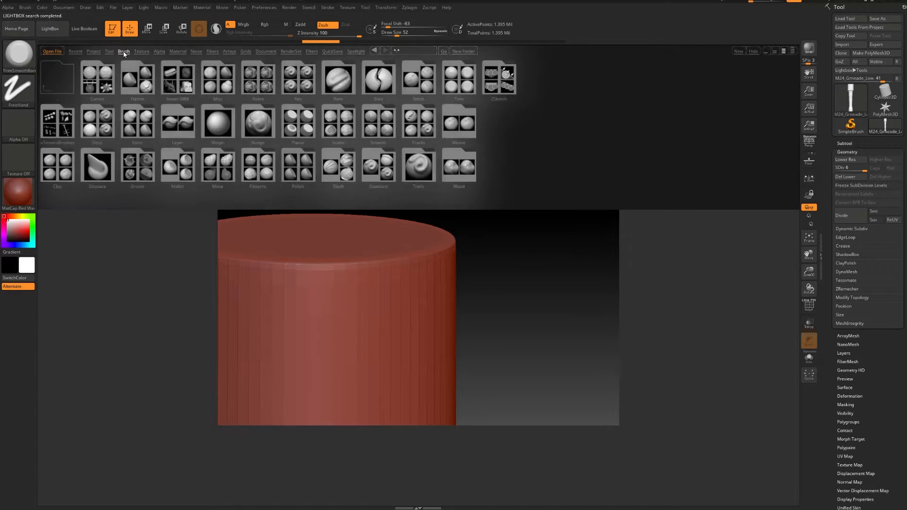
pyautogui.click(467, 82)
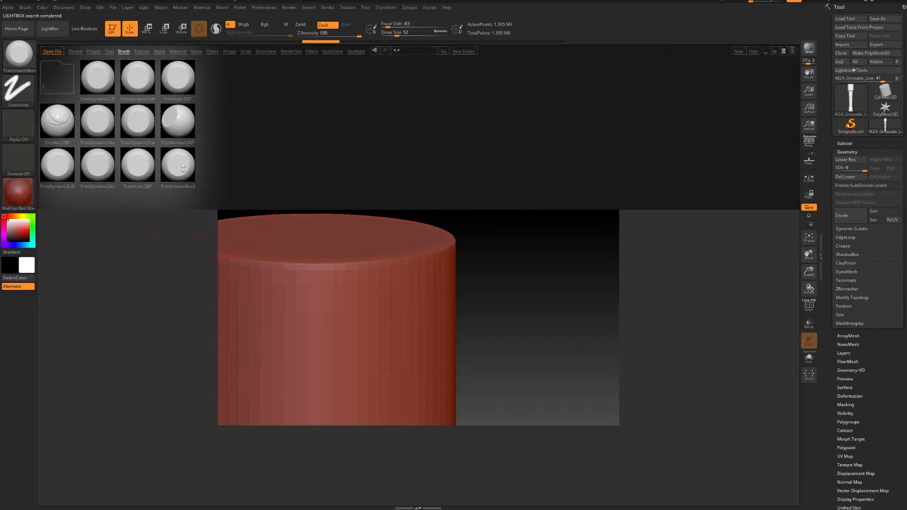
pyautogui.doubleClick(178, 166)
pyautogui.press('[')
pyautogui.press('[')
pyautogui.press('[')
pyautogui.press('[')
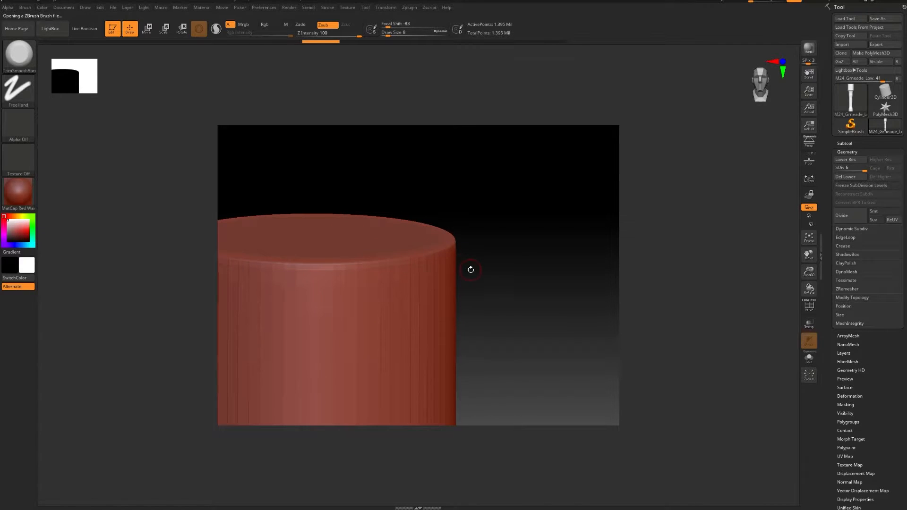
# Chip the front edge of the grenade head's top rim with the TrimSmoothBorder brush, undoing the last stroke
pyautogui.moveTo(498, 270); pyautogui.dragTo(492, 293)
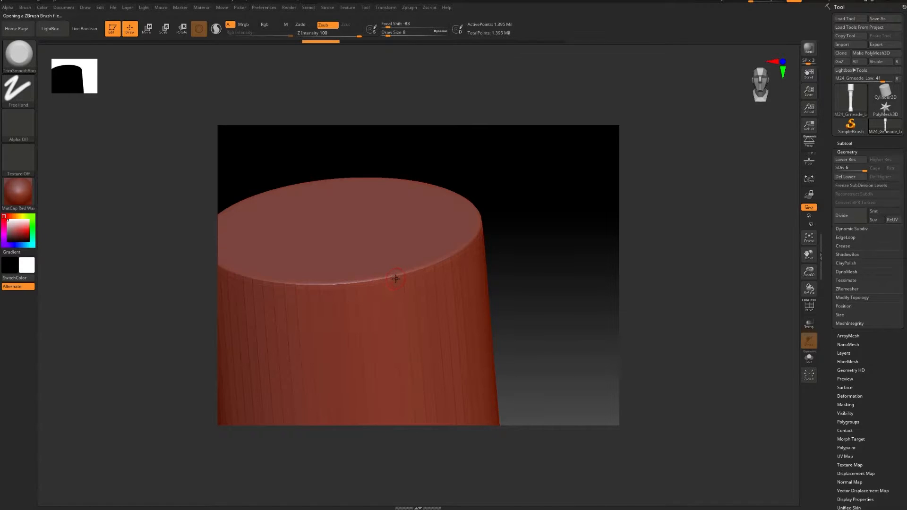
pyautogui.moveTo(389, 275); pyautogui.dragTo(368, 282)
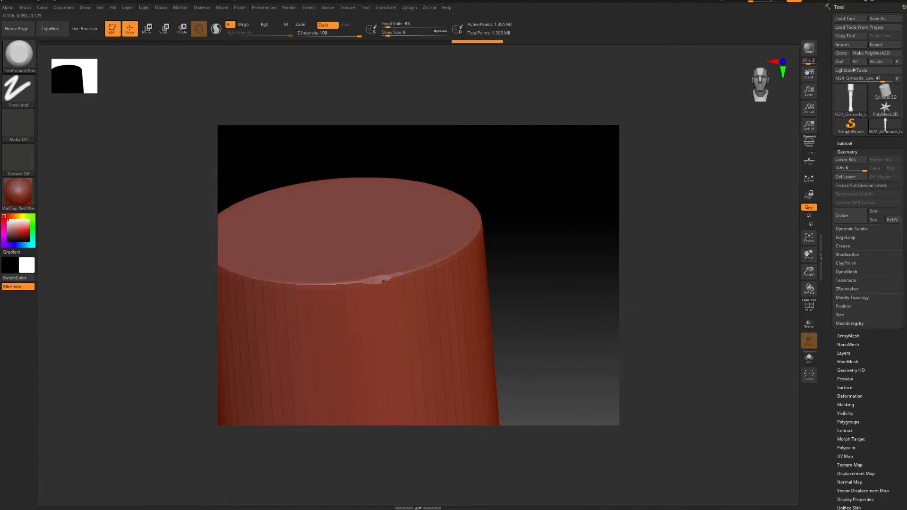
pyautogui.moveTo(439, 263)
pyautogui.mouseDown()
pyautogui.moveTo(461, 252)
pyautogui.moveTo(395, 278)
pyautogui.moveTo(392, 307)
pyautogui.mouseUp()
pyautogui.hotkey('ctrl', 'z')
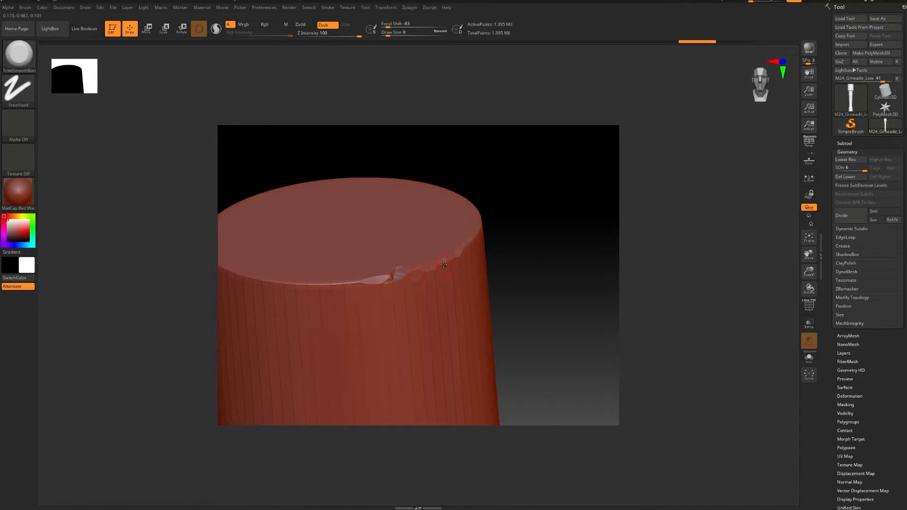
pyautogui.moveTo(516, 237); pyautogui.dragTo(522, 224)
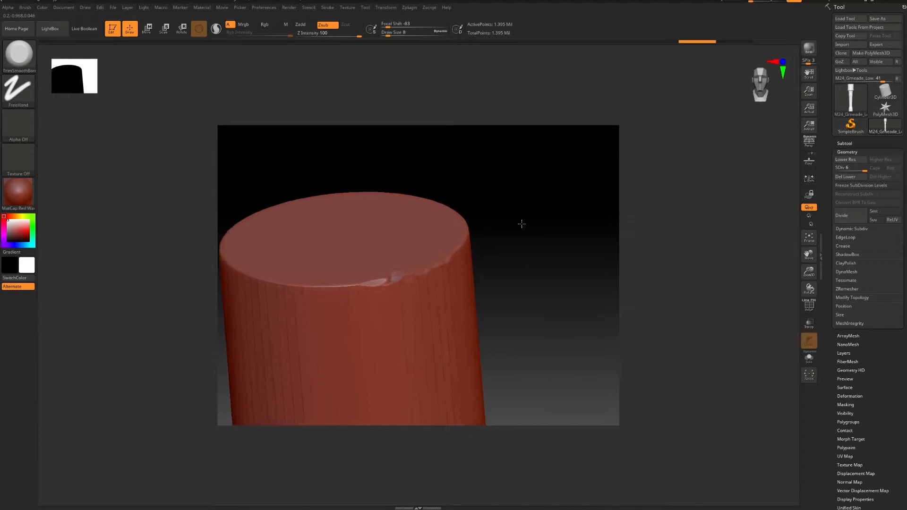
pyautogui.moveTo(505, 244); pyautogui.dragTo(509, 272)
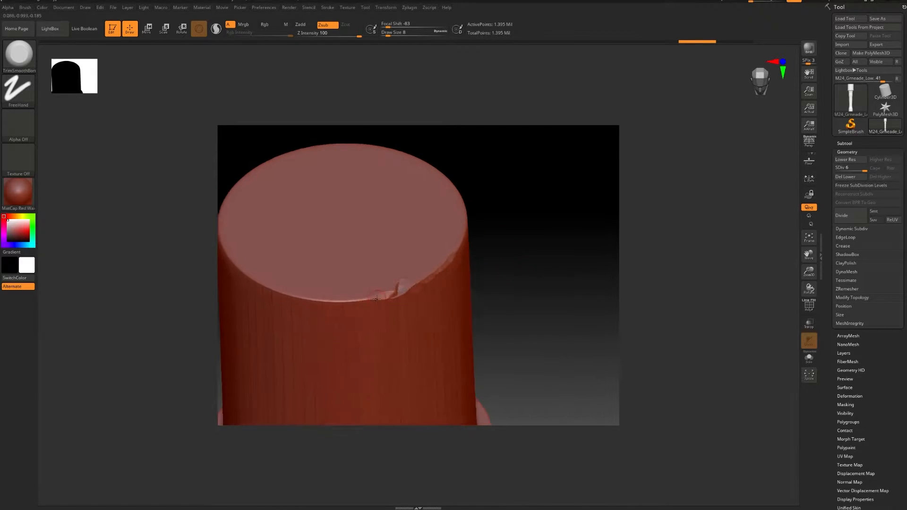
# Extend the chipped wear along the front of the grenade head's top rim
pyautogui.keyDown('ctrl'); pyautogui.moveTo(315, 305); pyautogui.dragTo(315, 345, button='right'); pyautogui.keyUp('ctrl')
pyautogui.moveTo(276, 298); pyautogui.dragTo(316, 301)
pyautogui.keyDown('shift'); pyautogui.moveTo(406, 289); pyautogui.dragTo(484, 268); pyautogui.keyUp('shift')
pyautogui.keyDown('alt'); pyautogui.moveTo(390, 269); pyautogui.dragTo(485, 249, button='right'); pyautogui.keyUp('alt')
pyautogui.moveTo(345, 279)
pyautogui.mouseDown()
pyautogui.moveTo(278, 255)
pyautogui.moveTo(284, 262)
pyautogui.mouseUp()
pyautogui.keyDown('shift'); pyautogui.moveTo(284, 262); pyautogui.dragTo(281, 250); pyautogui.keyUp('shift')
pyautogui.keyDown('shift'); pyautogui.moveTo(281, 250); pyautogui.dragTo(295, 251); pyautogui.keyUp('shift')
pyautogui.keyDown('ctrl'); pyautogui.moveTo(525, 303); pyautogui.dragTo(530, 259, button='right'); pyautogui.keyUp('ctrl')
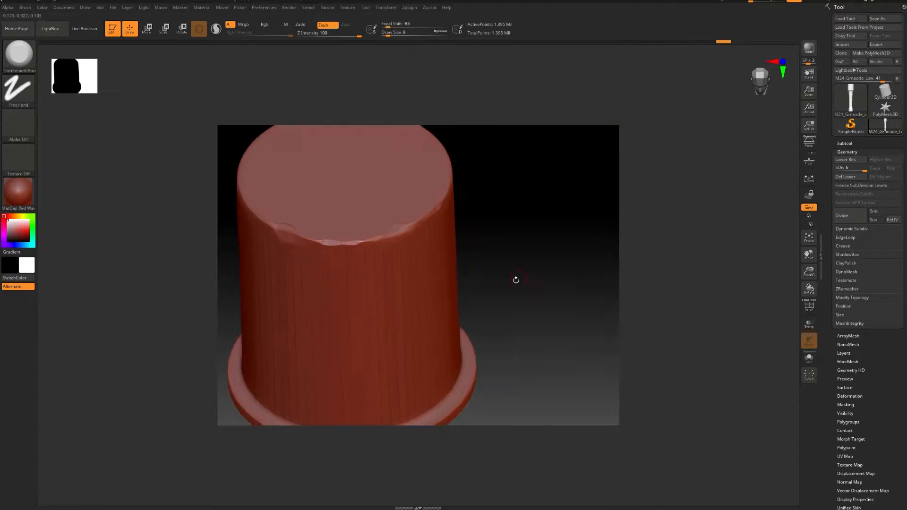
# Chip the rest of the top rim's circumference with irregular trim strokes, and reduce Z Intensity to 36
pyautogui.moveTo(531, 259); pyautogui.dragTo(537, 313)
pyautogui.keyDown('alt'); pyautogui.moveTo(538, 313); pyautogui.dragTo(551, 345, button='right'); pyautogui.keyUp('alt')
pyautogui.keyDown('ctrl'); pyautogui.moveTo(551, 345); pyautogui.dragTo(551, 357, button='right'); pyautogui.keyUp('ctrl')
pyautogui.keyDown('ctrl'); pyautogui.moveTo(259, 257); pyautogui.dragTo(265, 302, button='right'); pyautogui.keyUp('ctrl')
pyautogui.moveTo(331, 297); pyautogui.dragTo(382, 330)
pyautogui.keyDown('shift'); pyautogui.moveTo(520, 367); pyautogui.dragTo(411, 331); pyautogui.keyUp('shift')
pyautogui.moveTo(258, 213)
pyautogui.mouseDown()
pyautogui.moveTo(282, 278)
pyautogui.moveTo(262, 196)
pyautogui.mouseUp()
pyautogui.moveTo(167, 194)
pyautogui.keyDown('alt'); pyautogui.mouseDown()
pyautogui.moveTo(269, 265)
pyautogui.moveTo(300, 256)
pyautogui.moveTo(330, 298)
pyautogui.mouseUp(); pyautogui.keyUp('alt')
pyautogui.moveTo(345, 262)
pyautogui.mouseDown()
pyautogui.moveTo(272, 222)
pyautogui.moveTo(304, 241)
pyautogui.mouseUp()
pyautogui.moveTo(191, 176); pyautogui.dragTo(305, 269)
pyautogui.moveTo(288, 236); pyautogui.dragTo(280, 162)
pyautogui.keyDown('ctrl'); pyautogui.moveTo(281, 162); pyautogui.dragTo(326, 283, button='right'); pyautogui.keyUp('ctrl')
pyautogui.keyDown('shift'); pyautogui.moveTo(326, 278); pyautogui.dragTo(329, 263); pyautogui.keyUp('shift')
pyautogui.moveTo(331, 238); pyautogui.dragTo(326, 305)
pyautogui.moveTo(326, 295); pyautogui.dragTo(326, 267)
pyautogui.keyDown('shift'); pyautogui.moveTo(325, 269); pyautogui.dragTo(327, 283); pyautogui.keyUp('shift')
pyautogui.moveTo(280, 194); pyautogui.dragTo(310, 296, button='right')
pyautogui.moveTo(350, 257); pyautogui.dragTo(397, 226)
pyautogui.moveTo(402, 225); pyautogui.dragTo(427, 216)
pyautogui.moveTo(489, 215); pyautogui.dragTo(513, 219)
pyautogui.keyDown('ctrl'); pyautogui.moveTo(590, 181); pyautogui.dragTo(571, 251, button='right'); pyautogui.keyUp('ctrl')
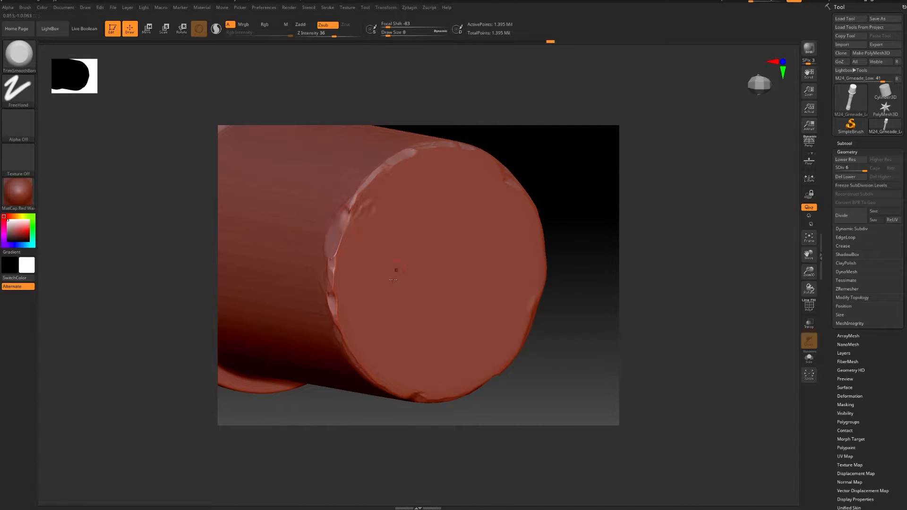
# Dent the grenade head's flat top face near the rim, and soften the chipped edge with the Smooth brush
pyautogui.moveTo(335, 278); pyautogui.dragTo(354, 231)
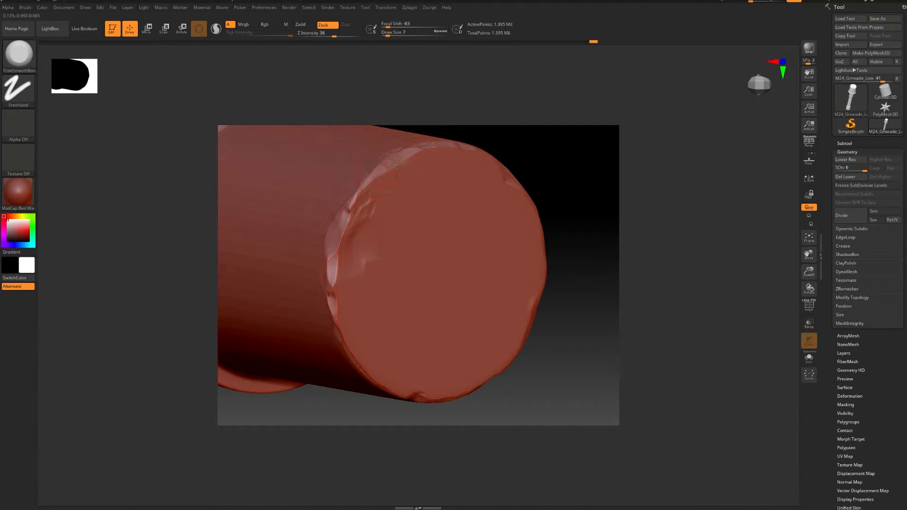
pyautogui.press('shift')
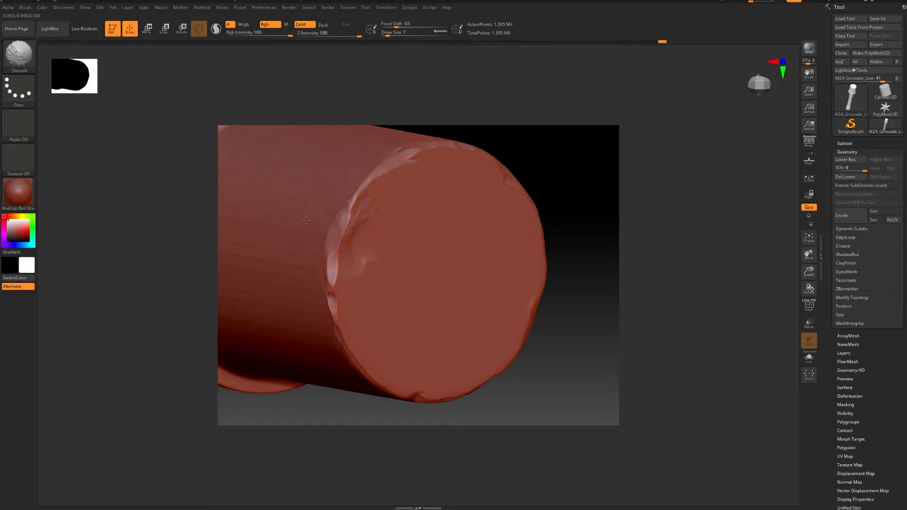
pyautogui.moveTo(506, 191); pyautogui.dragTo(276, 288, button='right')
pyautogui.moveTo(324, 200); pyautogui.dragTo(474, 260, button='right')
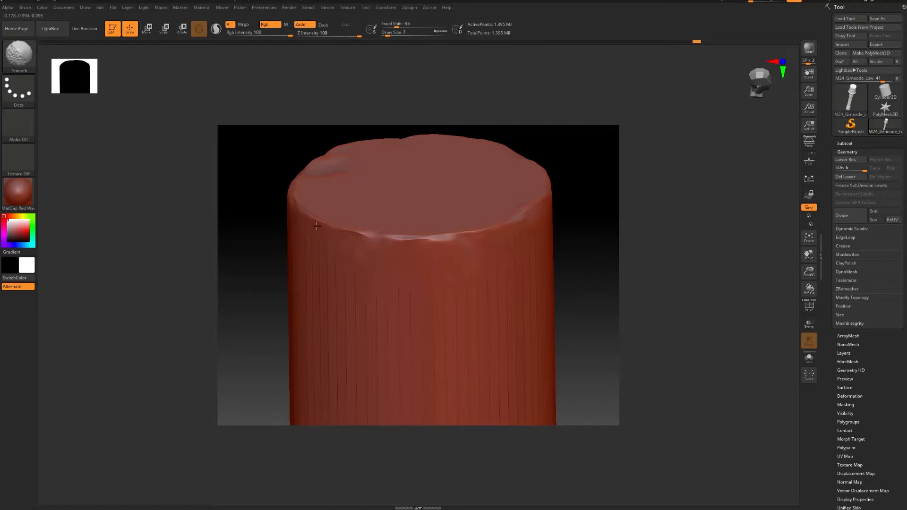
pyautogui.moveTo(330, 229); pyautogui.dragTo(379, 236, button='right')
pyautogui.moveTo(387, 237); pyautogui.dragTo(410, 247)
# Try trim strokes for a dent on the grenade head's side with TrimSmoothBorder, smooth them, and undo the last two strokes
pyautogui.keyDown('ctrl'); pyautogui.moveTo(415, 251); pyautogui.dragTo(416, 283, button='right'); pyautogui.keyUp('ctrl')
pyautogui.moveTo(416, 284)
pyautogui.mouseDown(button='right')
pyautogui.moveTo(495, 285)
pyautogui.moveTo(362, 291)
pyautogui.mouseUp(button='right')
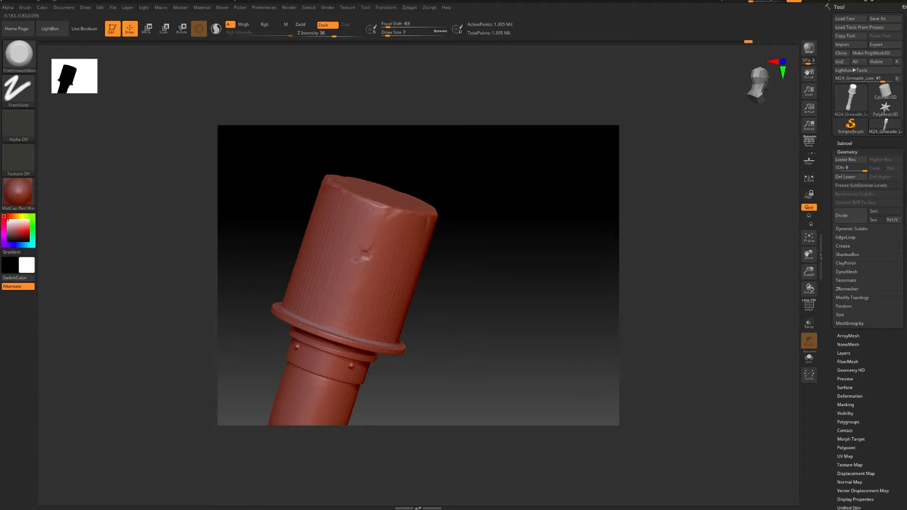
pyautogui.moveTo(362, 259); pyautogui.dragTo(355, 266)
pyautogui.keyDown('shift'); pyautogui.moveTo(356, 266); pyautogui.dragTo(361, 262); pyautogui.keyUp('shift')
pyautogui.moveTo(362, 262)
pyautogui.keyDown('ctrl'); pyautogui.mouseDown(button='right')
pyautogui.moveTo(478, 330)
pyautogui.moveTo(487, 350)
pyautogui.mouseUp(button='right'); pyautogui.keyUp('ctrl')
pyautogui.moveTo(383, 227)
pyautogui.mouseDown()
pyautogui.moveTo(414, 240)
pyautogui.moveTo(392, 232)
pyautogui.mouseUp()
pyautogui.hotkey('ctrl', 'z')
pyautogui.hotkey('ctrl', 'z')
pyautogui.keyDown('ctrl'); pyautogui.moveTo(491, 340); pyautogui.dragTo(472, 298, button='right'); pyautogui.keyUp('ctrl')
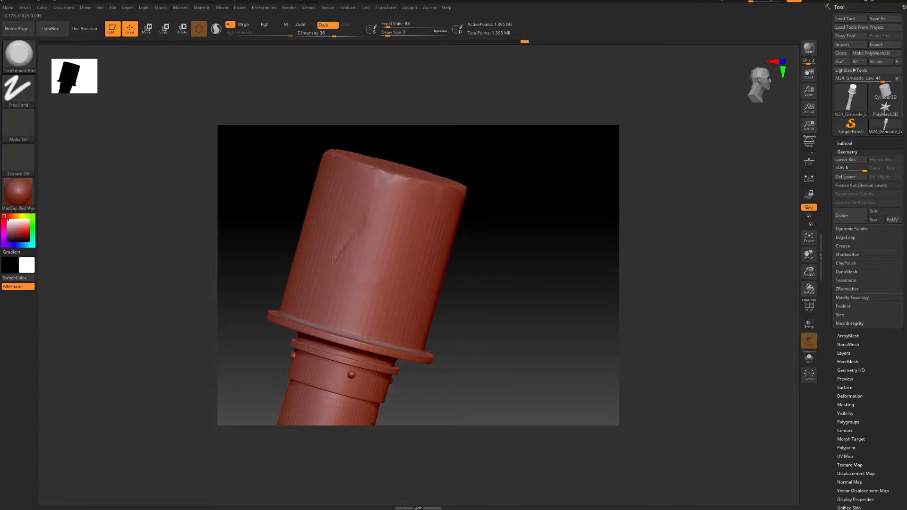
# Scrape a diagonal dent and a long vertical dent into the grenade head's side wall, and soften them with the Smooth brush
pyautogui.moveTo(351, 247); pyautogui.dragTo(373, 258)
pyautogui.moveTo(486, 259); pyautogui.dragTo(526, 298, button='right')
pyautogui.keyDown('alt'); pyautogui.moveTo(398, 302); pyautogui.dragTo(507, 297, button='right'); pyautogui.keyUp('alt')
pyautogui.moveTo(506, 297)
pyautogui.keyDown('ctrl'); pyautogui.mouseDown(button='right')
pyautogui.moveTo(515, 316)
pyautogui.moveTo(572, 327)
pyautogui.mouseUp(button='right'); pyautogui.keyUp('ctrl')
pyautogui.moveTo(390, 341)
pyautogui.mouseDown()
pyautogui.moveTo(401, 293)
pyautogui.moveTo(410, 322)
pyautogui.moveTo(400, 305)
pyautogui.moveTo(387, 344)
pyautogui.moveTo(394, 314)
pyautogui.mouseUp()
pyautogui.moveTo(400, 267); pyautogui.dragTo(393, 226)
pyautogui.keyDown('shift'); pyautogui.moveTo(393, 227); pyautogui.dragTo(406, 279); pyautogui.keyUp('shift')
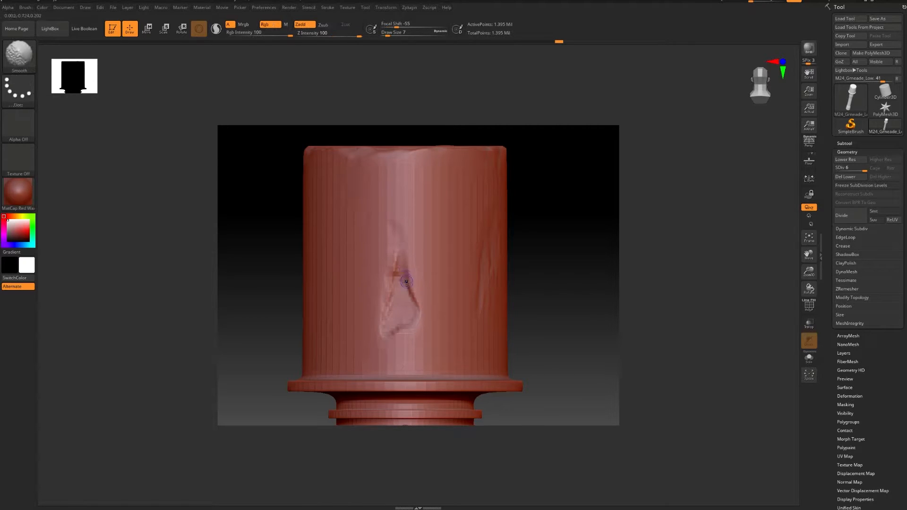
# Carve a dent running down the side wall from the grenade head's top rim, and smooth its edges
pyautogui.moveTo(520, 302)
pyautogui.mouseDown()
pyautogui.moveTo(557, 298)
pyautogui.moveTo(534, 296)
pyautogui.mouseUp()
pyautogui.keyDown('shift'); pyautogui.moveTo(397, 151); pyautogui.dragTo(398, 154); pyautogui.keyUp('shift')
pyautogui.keyDown('shift'); pyautogui.moveTo(384, 222); pyautogui.dragTo(373, 218); pyautogui.keyUp('shift')
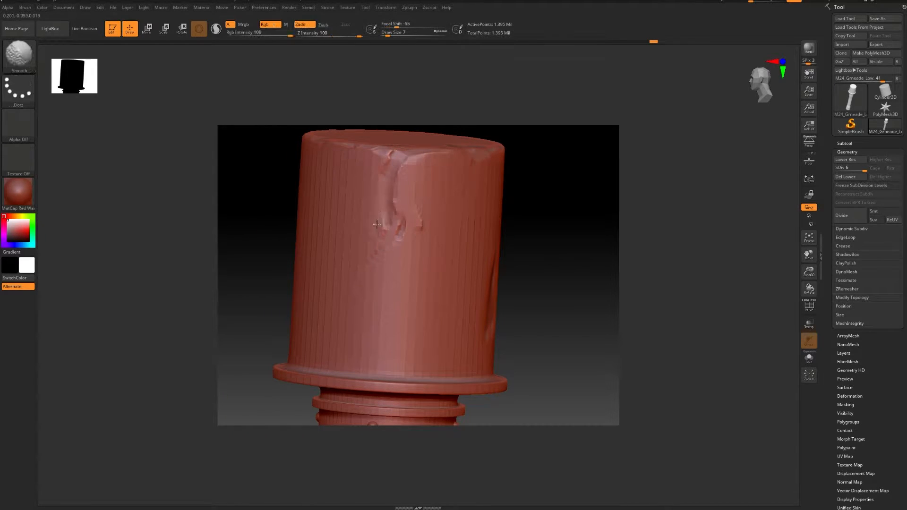
pyautogui.moveTo(400, 165); pyautogui.dragTo(373, 208)
# Add further irregular dents around the grenade head's side wall, smoothing the harsh marks
pyautogui.moveTo(522, 241)
pyautogui.mouseDown()
pyautogui.moveTo(526, 230)
pyautogui.moveTo(581, 229)
pyautogui.mouseUp()
pyautogui.moveTo(379, 290); pyautogui.dragTo(335, 274)
pyautogui.keyDown('shift'); pyautogui.moveTo(334, 274); pyautogui.dragTo(344, 293); pyautogui.keyUp('shift')
pyautogui.moveTo(409, 274)
pyautogui.mouseDown()
pyautogui.moveTo(396, 236)
pyautogui.moveTo(408, 276)
pyautogui.moveTo(387, 243)
pyautogui.mouseUp()
pyautogui.keyDown('alt'); pyautogui.moveTo(519, 288); pyautogui.dragTo(524, 312); pyautogui.keyUp('alt')
pyautogui.moveTo(525, 311)
pyautogui.mouseDown()
pyautogui.moveTo(491, 322)
pyautogui.moveTo(367, 251)
pyautogui.mouseUp()
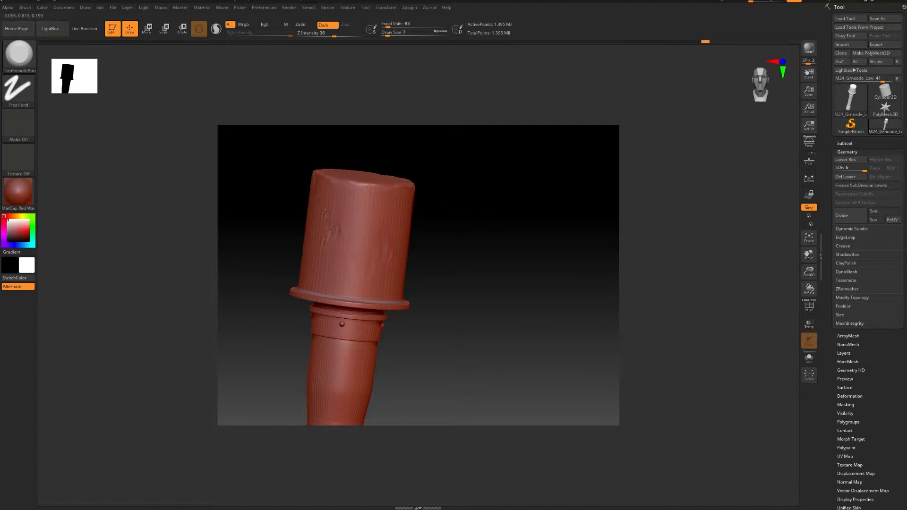
pyautogui.moveTo(451, 258)
pyautogui.mouseDown()
pyautogui.moveTo(367, 237)
pyautogui.moveTo(357, 265)
pyautogui.moveTo(356, 223)
pyautogui.moveTo(338, 198)
pyautogui.mouseUp()
pyautogui.moveTo(310, 241); pyautogui.dragTo(317, 291)
# Reduce the Draw Size to 4, and trim and smooth the first chips on the lower edge of the head's base flange
pyautogui.moveTo(477, 354)
pyautogui.keyDown('alt'); pyautogui.mouseDown()
pyautogui.moveTo(454, 304)
pyautogui.moveTo(525, 425)
pyautogui.moveTo(450, 107)
pyautogui.moveTo(438, 95)
pyautogui.mouseUp(); pyautogui.keyUp('alt')
pyautogui.press('[')
pyautogui.moveTo(391, 274); pyautogui.dragTo(493, 261)
pyautogui.keyDown('shift'); pyautogui.moveTo(446, 243); pyautogui.dragTo(401, 262); pyautogui.keyUp('shift')
pyautogui.moveTo(487, 359); pyautogui.dragTo(512, 321)
pyautogui.moveTo(378, 337); pyautogui.dragTo(400, 339)
pyautogui.moveTo(514, 372); pyautogui.dragTo(388, 319)
pyautogui.moveTo(330, 315); pyautogui.dragTo(350, 314)
pyautogui.keyDown('shift'); pyautogui.moveTo(366, 316); pyautogui.dragTo(390, 319); pyautogui.keyUp('shift')
# Continue the chipped wear along the base flange's lower edge, and smooth the rough spots
pyautogui.moveTo(437, 326); pyautogui.dragTo(468, 334)
pyautogui.moveTo(600, 359)
pyautogui.keyDown('alt'); pyautogui.mouseDown()
pyautogui.moveTo(620, 372)
pyautogui.moveTo(317, 262)
pyautogui.mouseUp(); pyautogui.keyUp('alt')
pyautogui.moveTo(249, 231); pyautogui.dragTo(450, 337)
pyautogui.keyDown('shift'); pyautogui.moveTo(552, 416); pyautogui.dragTo(314, 289); pyautogui.keyUp('shift')
pyautogui.moveTo(680, 349)
pyautogui.mouseDown()
pyautogui.moveTo(662, 355)
pyautogui.moveTo(692, 367)
pyautogui.moveTo(665, 360)
pyautogui.moveTo(735, 377)
pyautogui.mouseUp()
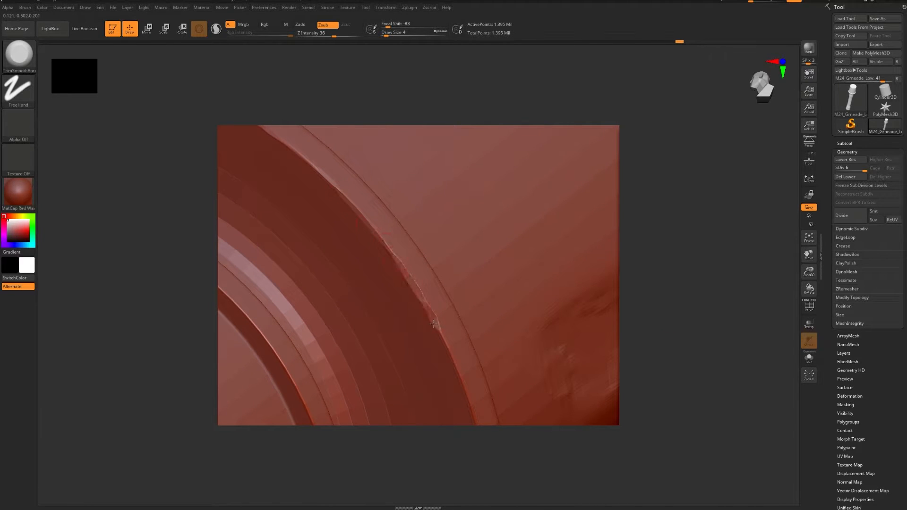
pyautogui.moveTo(686, 396); pyautogui.dragTo(662, 387)
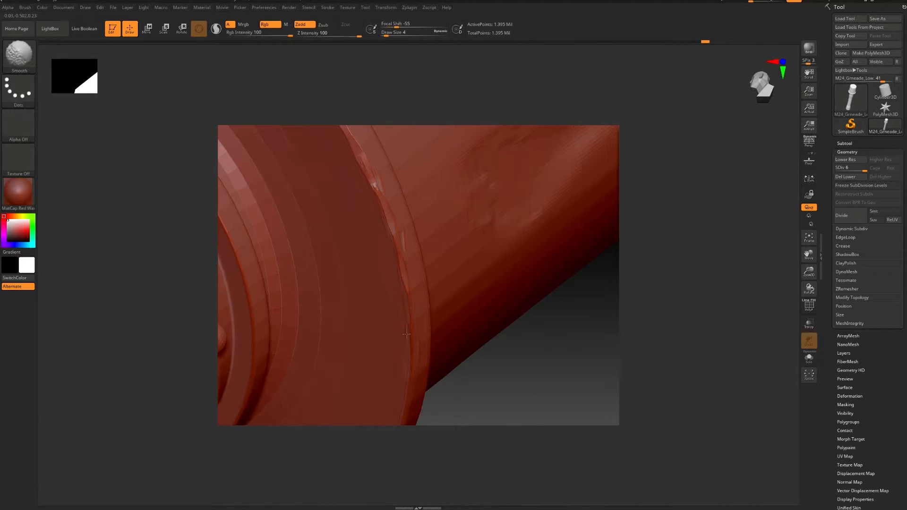
pyautogui.moveTo(510, 368)
pyautogui.mouseDown()
pyautogui.moveTo(524, 354)
pyautogui.moveTo(510, 336)
pyautogui.moveTo(529, 369)
pyautogui.moveTo(567, 359)
pyautogui.mouseUp()
pyautogui.keyDown('shift'); pyautogui.moveTo(303, 283); pyautogui.dragTo(479, 298); pyautogui.keyUp('shift')
# Nick the flange's lower outer edge with short trim strokes along the next stretch of its circumference
pyautogui.moveTo(554, 378); pyautogui.dragTo(557, 325)
pyautogui.moveTo(463, 291); pyautogui.dragTo(401, 283)
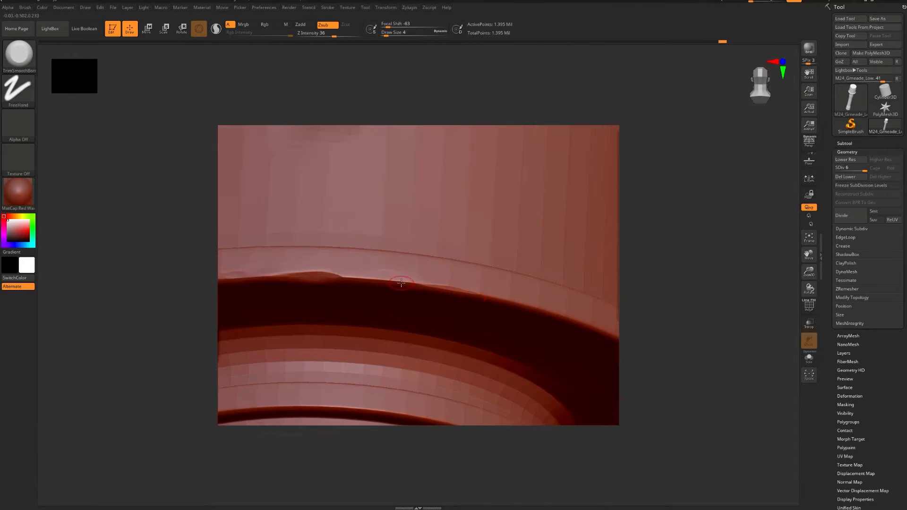
pyautogui.keyDown('alt'); pyautogui.moveTo(525, 323); pyautogui.dragTo(399, 271, button='right'); pyautogui.keyUp('alt')
pyautogui.moveTo(404, 265)
pyautogui.mouseDown()
pyautogui.moveTo(486, 291)
pyautogui.moveTo(560, 337)
pyautogui.mouseUp()
pyautogui.keyDown('alt'); pyautogui.moveTo(599, 305); pyautogui.dragTo(519, 236, button='right'); pyautogui.keyUp('alt')
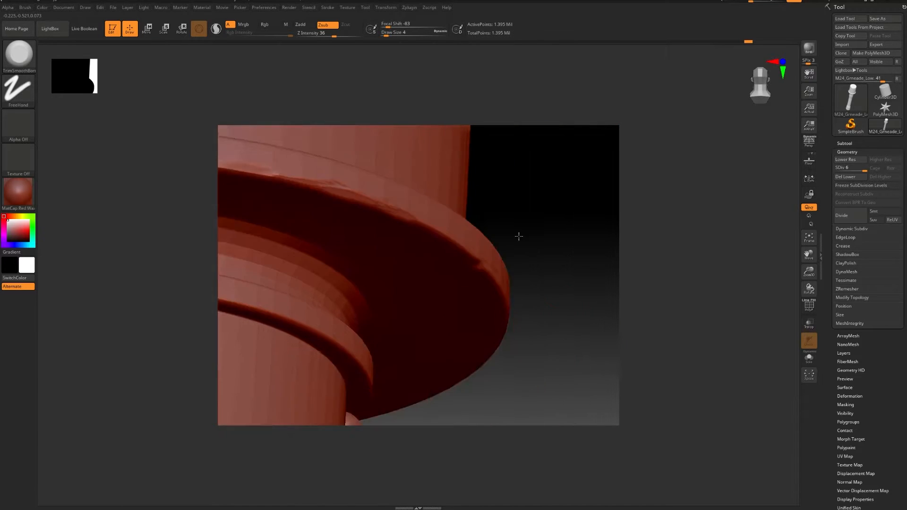
pyautogui.moveTo(518, 236); pyautogui.dragTo(424, 224)
pyautogui.moveTo(512, 285); pyautogui.dragTo(516, 288)
# Chip the flange's lower edge on the side near the collar rivet, and smooth the sharpest nick
pyautogui.keyDown('alt'); pyautogui.moveTo(494, 293); pyautogui.dragTo(394, 243, button='right'); pyautogui.keyUp('alt')
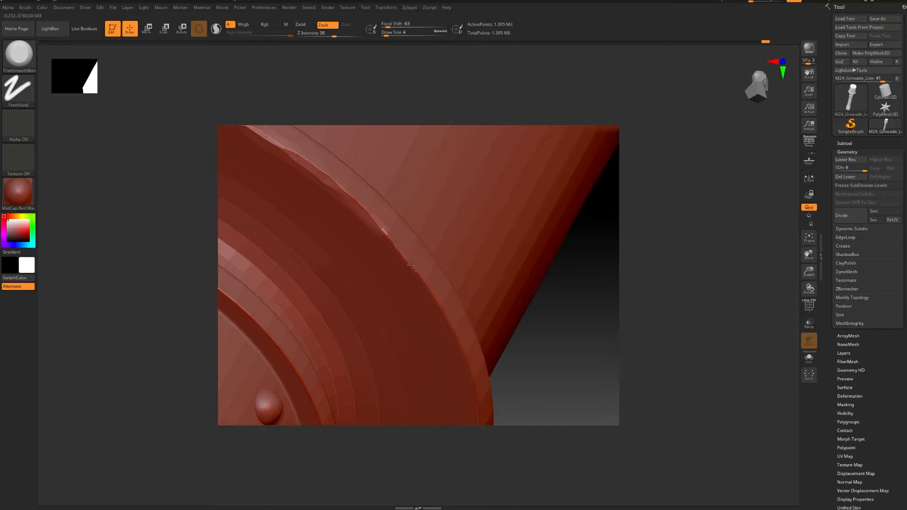
pyautogui.moveTo(455, 335); pyautogui.dragTo(473, 386)
pyautogui.keyDown('alt'); pyautogui.moveTo(473, 386); pyautogui.dragTo(459, 365, button='right'); pyautogui.keyUp('alt')
pyautogui.moveTo(428, 299); pyautogui.dragTo(444, 314)
pyautogui.moveTo(405, 259); pyautogui.dragTo(413, 286)
pyautogui.keyDown('shift'); pyautogui.moveTo(382, 229); pyautogui.dragTo(388, 235); pyautogui.keyUp('shift')
pyautogui.moveTo(392, 238); pyautogui.dragTo(492, 289, button='right')
# Run longer trim strokes along the following section of the flange's lower edge, and soften them with the Smooth brush
pyautogui.keyDown('alt'); pyautogui.moveTo(546, 363); pyautogui.dragTo(532, 279, button='right'); pyautogui.keyUp('alt')
pyautogui.moveTo(400, 178); pyautogui.dragTo(446, 326)
pyautogui.moveTo(458, 403); pyautogui.dragTo(468, 373, button='right')
pyautogui.moveTo(468, 374)
pyautogui.keyDown('ctrl'); pyautogui.mouseDown(button='right')
pyautogui.moveTo(472, 346)
pyautogui.moveTo(477, 378)
pyautogui.moveTo(473, 284)
pyautogui.mouseUp(button='right'); pyautogui.keyUp('ctrl')
pyautogui.moveTo(433, 172); pyautogui.dragTo(418, 395)
pyautogui.moveTo(425, 359)
pyautogui.keyDown('shift'); pyautogui.mouseDown()
pyautogui.moveTo(430, 307)
pyautogui.moveTo(430, 318)
pyautogui.mouseUp(); pyautogui.keyUp('shift')
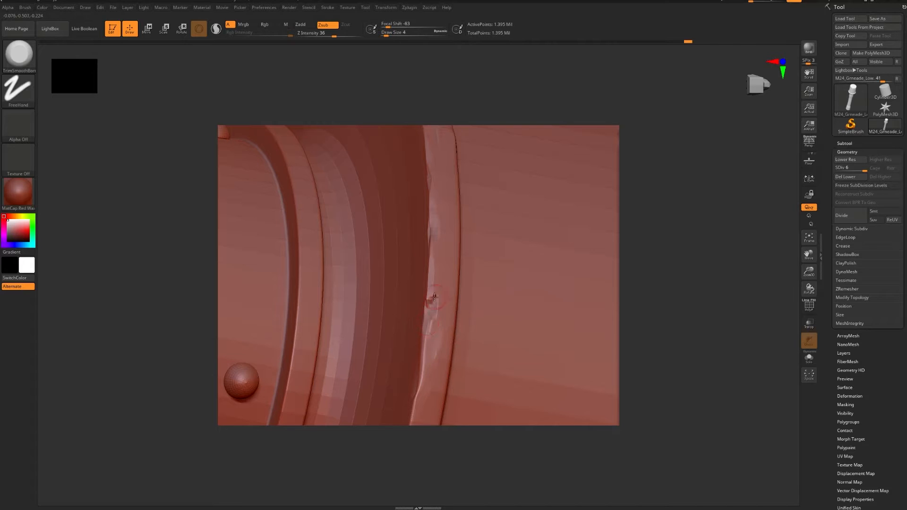
# Finish chipping the remaining section of the flange's lower edge, blending the notches with the Smooth brush
pyautogui.moveTo(441, 337); pyautogui.dragTo(428, 252, button='right')
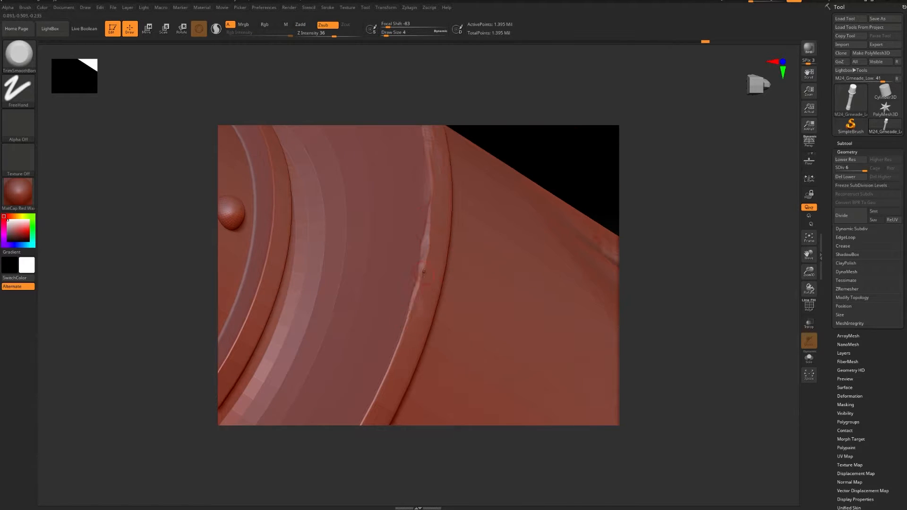
pyautogui.keyDown('shift'); pyautogui.moveTo(385, 376); pyautogui.dragTo(417, 267); pyautogui.keyUp('shift')
pyautogui.keyDown('shift'); pyautogui.moveTo(394, 350); pyautogui.dragTo(396, 348); pyautogui.keyUp('shift')
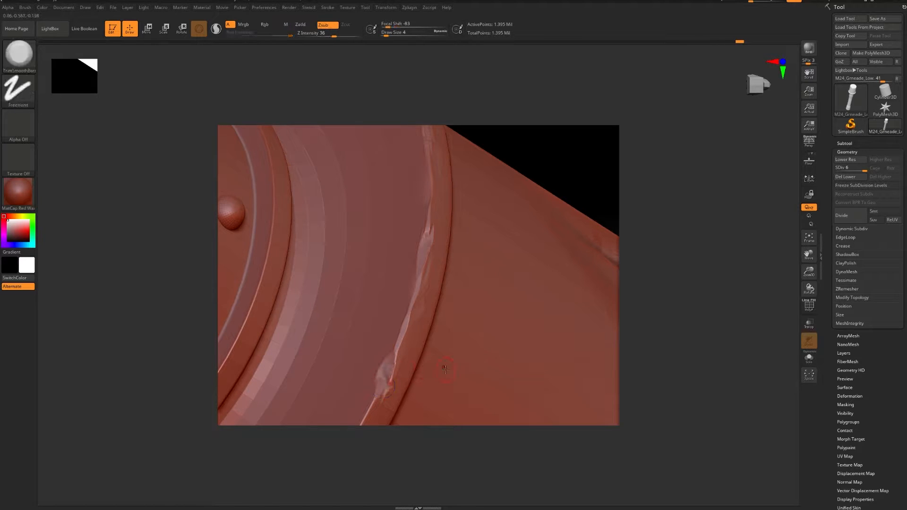
pyautogui.moveTo(445, 370); pyautogui.dragTo(417, 254, button='right')
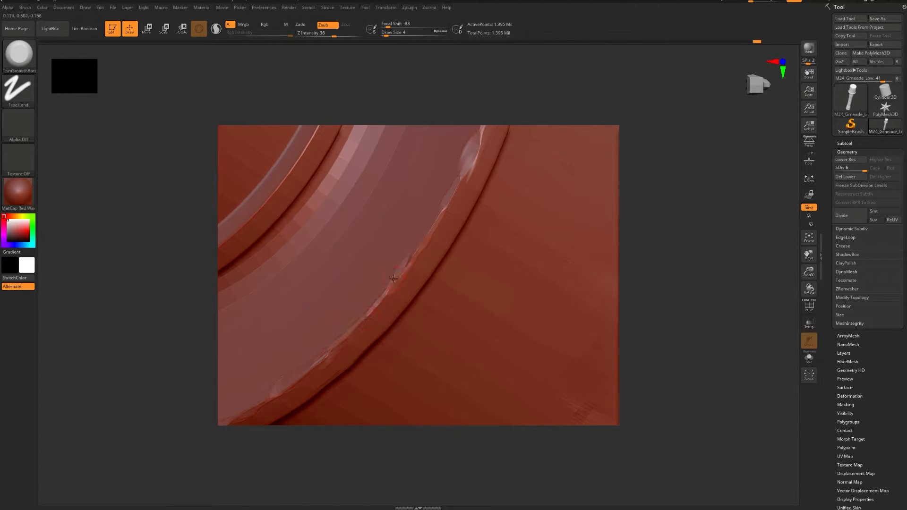
# Chip the flange's upper outer edge on the side facing the grenade head, and smooth part of the wear
pyautogui.moveTo(681, 321)
pyautogui.keyDown('alt'); pyautogui.mouseDown()
pyautogui.moveTo(662, 218)
pyautogui.moveTo(288, 279)
pyautogui.moveTo(463, 252)
pyautogui.moveTo(413, 249)
pyautogui.moveTo(425, 171)
pyautogui.mouseUp(); pyautogui.keyUp('alt')
pyautogui.click(462, 337)
pyautogui.moveTo(383, 260); pyautogui.dragTo(408, 391)
pyautogui.moveTo(394, 339); pyautogui.dragTo(407, 390)
pyautogui.keyDown('alt'); pyautogui.moveTo(407, 394); pyautogui.dragTo(367, 248, button='right'); pyautogui.keyUp('alt')
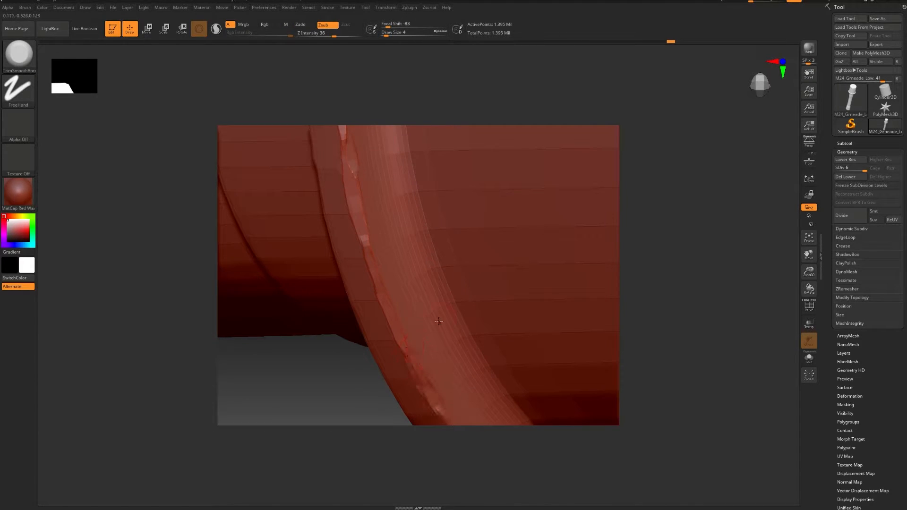
pyautogui.moveTo(435, 266); pyautogui.dragTo(412, 193)
pyautogui.keyDown('shift'); pyautogui.moveTo(416, 199); pyautogui.dragTo(437, 265); pyautogui.keyUp('shift')
pyautogui.moveTo(444, 307); pyautogui.dragTo(500, 378)
# Extend the faceted chips along the flange's upper edge with long trim strokes
pyautogui.keyDown('alt'); pyautogui.moveTo(321, 320); pyautogui.dragTo(278, 177, button='right'); pyautogui.keyUp('alt')
pyautogui.moveTo(397, 287); pyautogui.dragTo(477, 373)
pyautogui.moveTo(477, 373)
pyautogui.mouseDown(button='right')
pyautogui.moveTo(453, 376)
pyautogui.moveTo(477, 331)
pyautogui.mouseUp(button='right')
pyautogui.moveTo(477, 330)
pyautogui.mouseDown()
pyautogui.moveTo(535, 374)
pyautogui.moveTo(439, 303)
pyautogui.mouseUp()
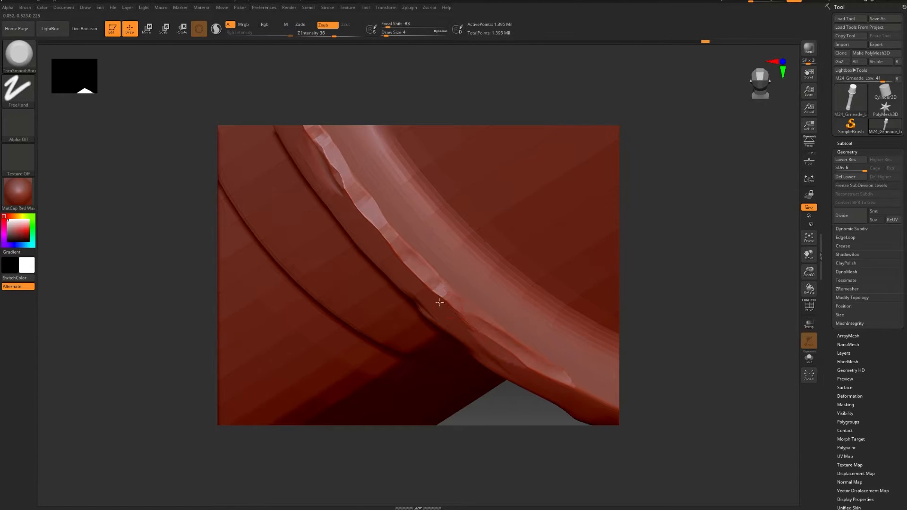
pyautogui.moveTo(524, 345)
pyautogui.mouseDown(button='right')
pyautogui.moveTo(474, 376)
pyautogui.moveTo(465, 330)
pyautogui.mouseUp(button='right')
pyautogui.moveTo(397, 248); pyautogui.dragTo(498, 309)
pyautogui.moveTo(428, 275); pyautogui.dragTo(607, 330)
# Carry the chipped wear around the far side of the flange's upper edge
pyautogui.keyDown('ctrl'); pyautogui.moveTo(507, 327); pyautogui.dragTo(411, 303, button='right'); pyautogui.keyUp('ctrl')
pyautogui.moveTo(531, 281); pyautogui.dragTo(387, 338, button='right')
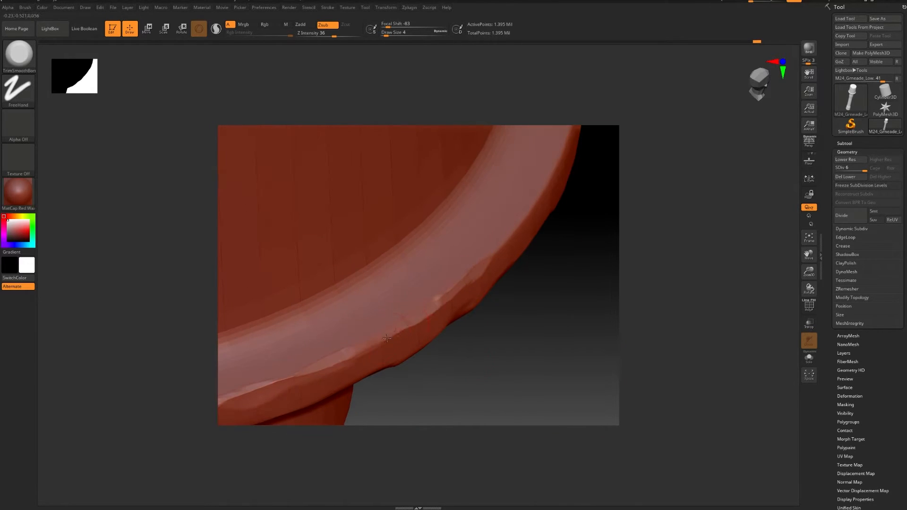
pyautogui.moveTo(573, 228); pyautogui.dragTo(461, 285, button='right')
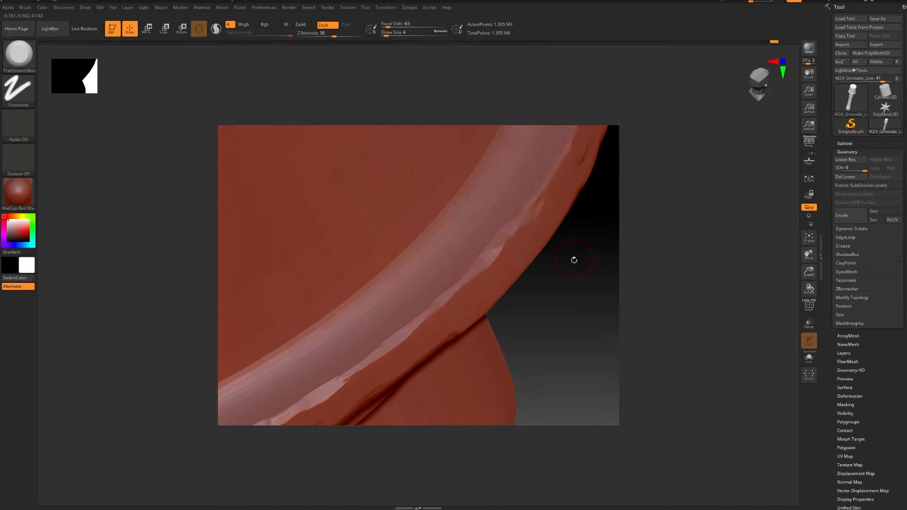
pyautogui.moveTo(574, 260); pyautogui.dragTo(520, 186, button='right')
pyautogui.moveTo(542, 221); pyautogui.dragTo(448, 348, button='right')
# Step back through the recent flange strokes with undo, and redo two of them
pyautogui.hotkey('ctrl', 'shift', 'z')
pyautogui.moveTo(510, 282); pyautogui.dragTo(456, 347, button='right')
pyautogui.hotkey('ctrl', 'z')
pyautogui.hotkey('ctrl', 'z')
pyautogui.hotkey('ctrl', 'z')
pyautogui.hotkey('ctrl', 'z')
pyautogui.hotkey('ctrl', 'z')
pyautogui.hotkey('ctrl', 'z')
pyautogui.hotkey('ctrl', 'z')
pyautogui.hotkey('ctrl', 'z')
pyautogui.hotkey('ctrl', 'z')
pyautogui.hotkey('ctrl', 'z')
pyautogui.hotkey('ctrl', 'shift', 'z')
pyautogui.moveTo(543, 299); pyautogui.dragTo(464, 287, button='right')
pyautogui.hotkey('ctrl', 'shift', 'z')
# Score uneven trim strokes into the flange's top face beside the head's base, and smooth its outer edge
pyautogui.moveTo(464, 288); pyautogui.dragTo(525, 212)
pyautogui.moveTo(525, 212); pyautogui.dragTo(449, 293, button='right')
pyautogui.moveTo(416, 326)
pyautogui.mouseDown()
pyautogui.moveTo(431, 334)
pyautogui.moveTo(413, 359)
pyautogui.mouseUp()
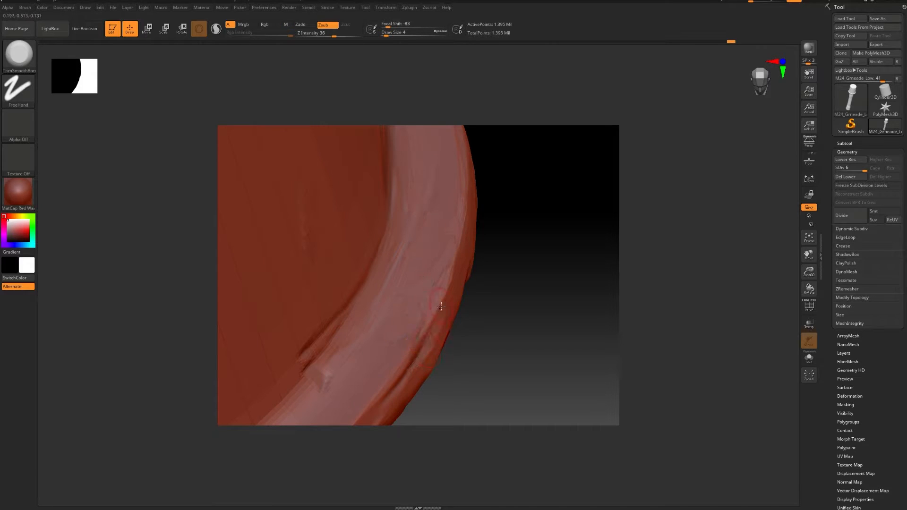
pyautogui.keyDown('shift'); pyautogui.moveTo(432, 311); pyautogui.dragTo(448, 286); pyautogui.keyUp('shift')
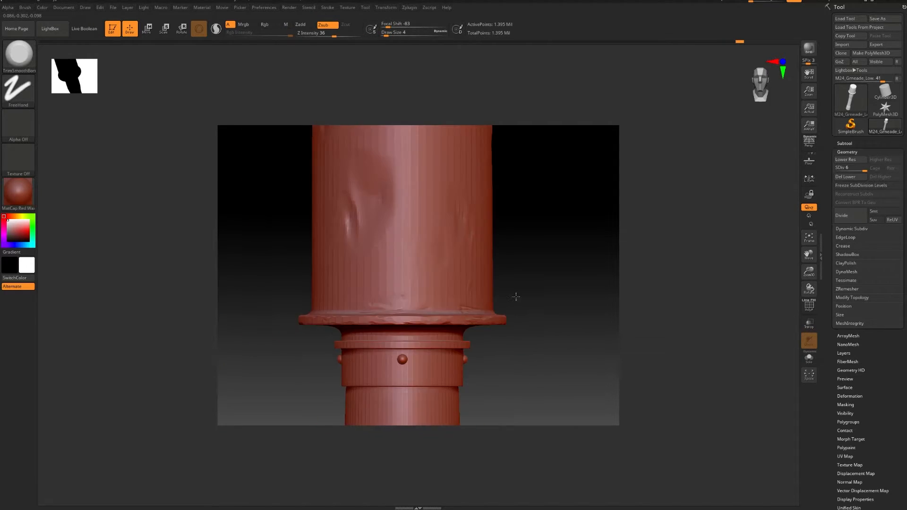
# Trim the first chips into the lower edge of the narrow ring between the flange and the riveted collar
pyautogui.moveTo(512, 298)
pyautogui.mouseDown(button='right')
pyautogui.moveTo(492, 283)
pyautogui.moveTo(283, 299)
pyautogui.moveTo(376, 335)
pyautogui.moveTo(469, 258)
pyautogui.mouseUp(button='right')
pyautogui.keyDown('ctrl'); pyautogui.moveTo(376, 304); pyautogui.dragTo(378, 312, button='right'); pyautogui.keyUp('ctrl')
pyautogui.moveTo(377, 313); pyautogui.dragTo(417, 234, button='right')
pyautogui.moveTo(393, 247); pyautogui.dragTo(560, 234)
pyautogui.moveTo(567, 298)
pyautogui.mouseDown(button='right')
pyautogui.moveTo(405, 298)
pyautogui.moveTo(366, 251)
pyautogui.mouseUp(button='right')
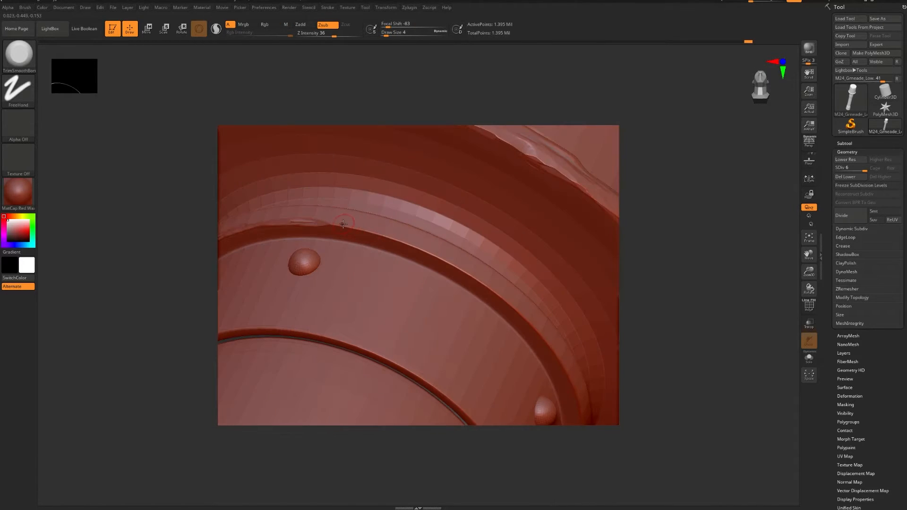
# Extend the chips along the narrow ring's lower edge past the collar rivets
pyautogui.moveTo(475, 281); pyautogui.dragTo(415, 259, button='right')
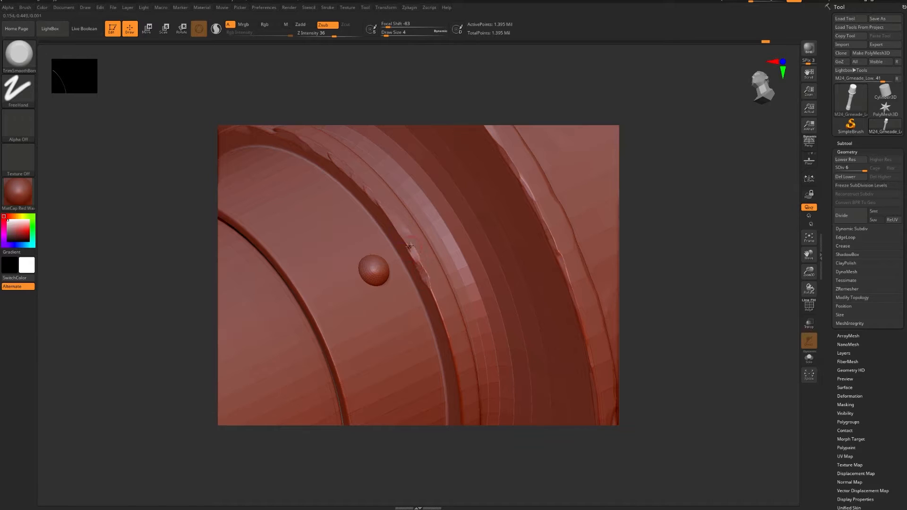
pyautogui.moveTo(475, 348); pyautogui.dragTo(399, 296, button='right')
pyautogui.moveTo(421, 373); pyautogui.dragTo(511, 295, button='right')
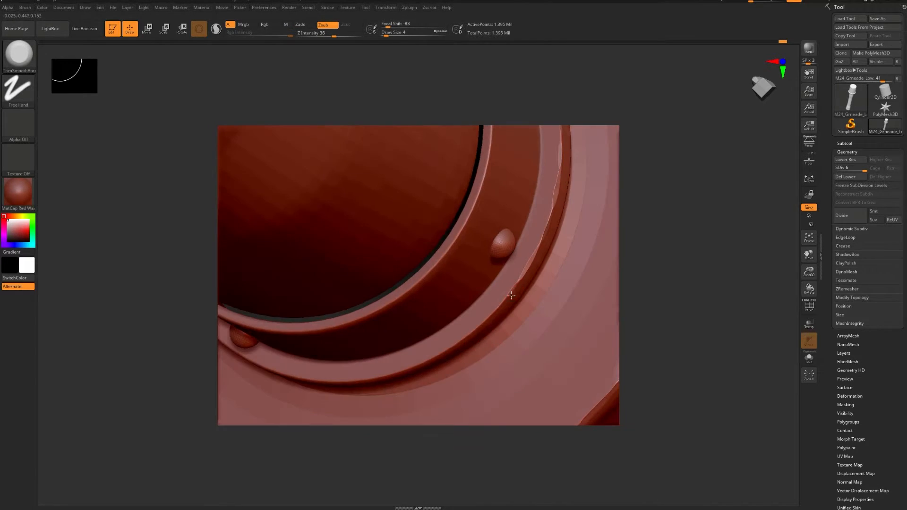
pyautogui.moveTo(461, 341); pyautogui.dragTo(390, 361, button='right')
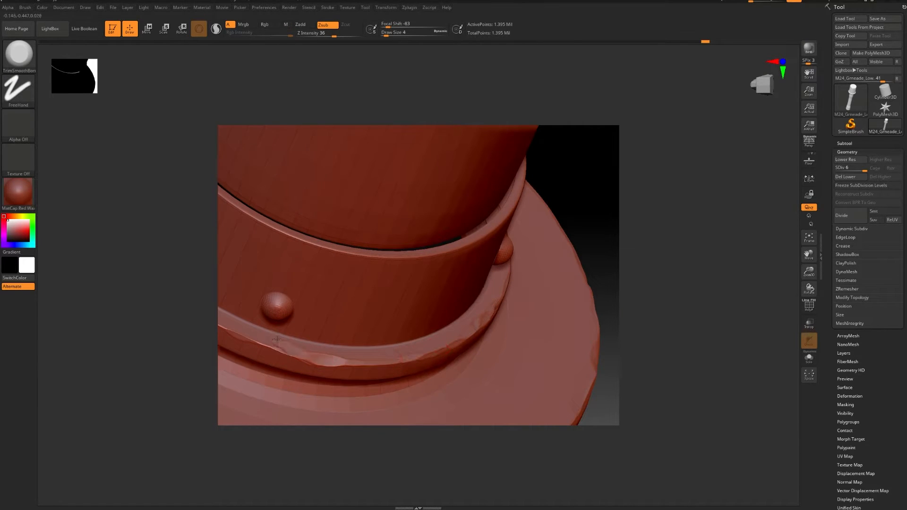
# Complete the wear around the narrow ring's lower edge, alternating trim strokes with smoothing
pyautogui.moveTo(277, 339); pyautogui.dragTo(313, 355, button='right')
pyautogui.moveTo(272, 304); pyautogui.dragTo(328, 313, button='right')
pyautogui.press('shift')
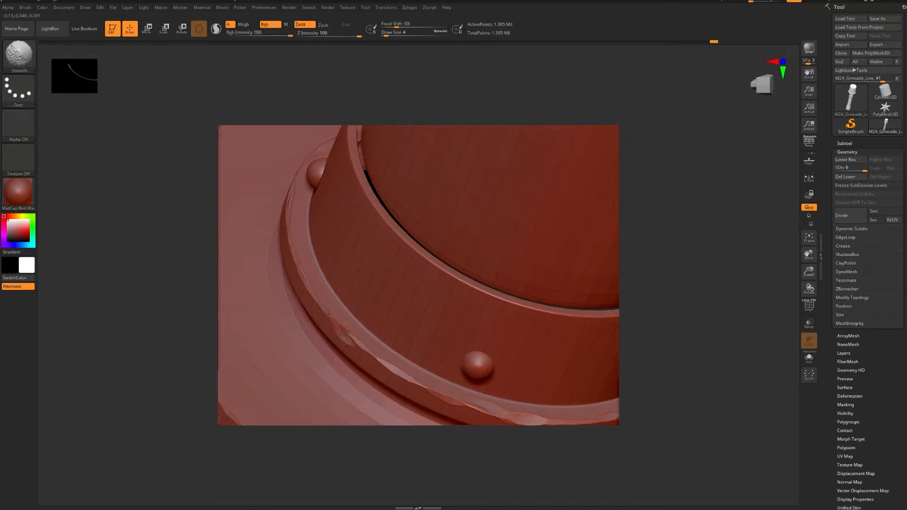
pyautogui.moveTo(404, 376)
pyautogui.keyDown('alt'); pyautogui.mouseDown(button='right')
pyautogui.moveTo(402, 346)
pyautogui.moveTo(405, 364)
pyautogui.moveTo(416, 297)
pyautogui.moveTo(384, 270)
pyautogui.moveTo(391, 298)
pyautogui.mouseUp(button='right'); pyautogui.keyUp('alt')
pyautogui.moveTo(391, 298); pyautogui.dragTo(406, 291)
pyautogui.moveTo(405, 291)
pyautogui.keyDown('alt'); pyautogui.mouseDown(button='right')
pyautogui.moveTo(404, 274)
pyautogui.moveTo(403, 301)
pyautogui.mouseUp(button='right'); pyautogui.keyUp('alt')
pyautogui.moveTo(403, 301); pyautogui.dragTo(555, 233)
# Chip the narrow ring's upper edge, on the side facing the flange
pyautogui.moveTo(555, 233)
pyautogui.mouseDown(button='right')
pyautogui.moveTo(529, 255)
pyautogui.moveTo(455, 284)
pyautogui.mouseUp(button='right')
pyautogui.keyDown('alt'); pyautogui.moveTo(513, 273); pyautogui.dragTo(284, 312, button='right'); pyautogui.keyUp('alt')
pyautogui.moveTo(283, 312); pyautogui.dragTo(321, 309)
pyautogui.press('shift')
pyautogui.moveTo(396, 310); pyautogui.dragTo(436, 310)
pyautogui.moveTo(435, 310)
pyautogui.keyDown('alt'); pyautogui.mouseDown(button='right')
pyautogui.moveTo(325, 310)
pyautogui.moveTo(312, 325)
pyautogui.mouseUp(button='right'); pyautogui.keyUp('alt')
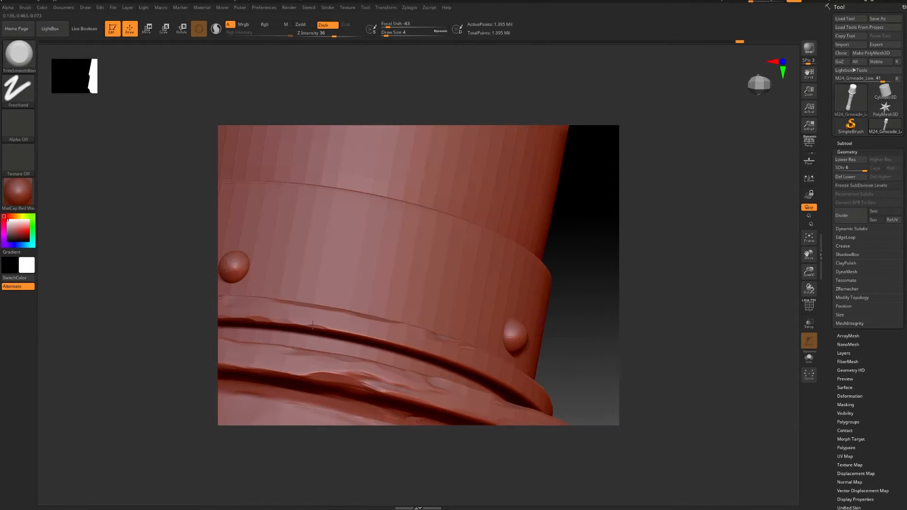
# Continue the trim strokes around the rest of the narrow ring's flange-side edge
pyautogui.moveTo(503, 381); pyautogui.dragTo(368, 306, button='right')
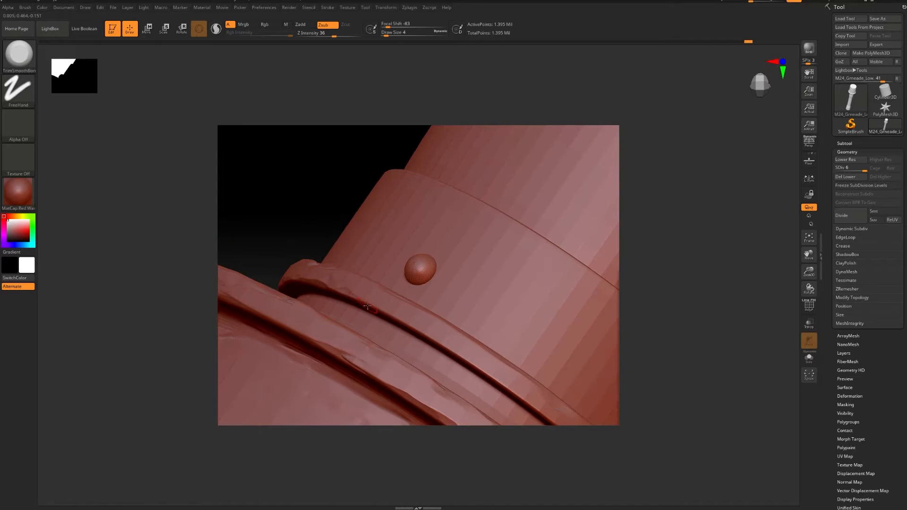
pyautogui.moveTo(461, 353); pyautogui.dragTo(335, 208, button='right')
pyautogui.moveTo(335, 208)
pyautogui.mouseDown()
pyautogui.moveTo(450, 273)
pyautogui.moveTo(451, 292)
pyautogui.moveTo(407, 254)
pyautogui.mouseUp()
pyautogui.moveTo(463, 296); pyautogui.dragTo(389, 233, button='right')
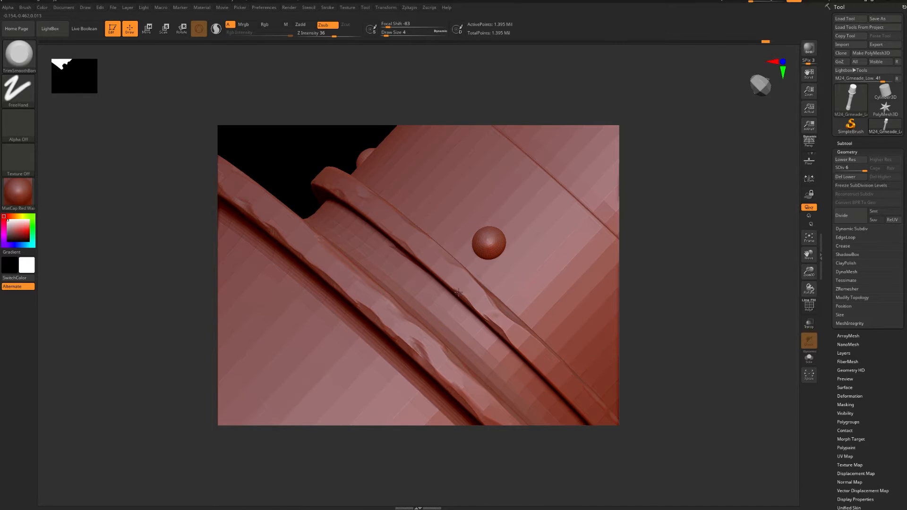
pyautogui.moveTo(426, 267); pyautogui.dragTo(466, 270, button='right')
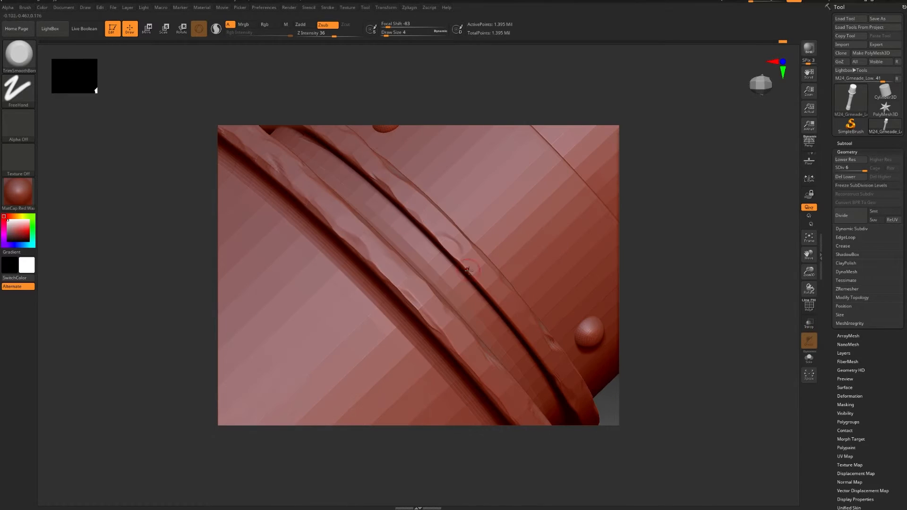
pyautogui.keyDown('ctrl'); pyautogui.moveTo(466, 288); pyautogui.dragTo(450, 259, button='right'); pyautogui.keyUp('ctrl')
# Chip the riveted collar's lower edge where it meets the handle
pyautogui.moveTo(341, 272); pyautogui.dragTo(352, 303, button='right')
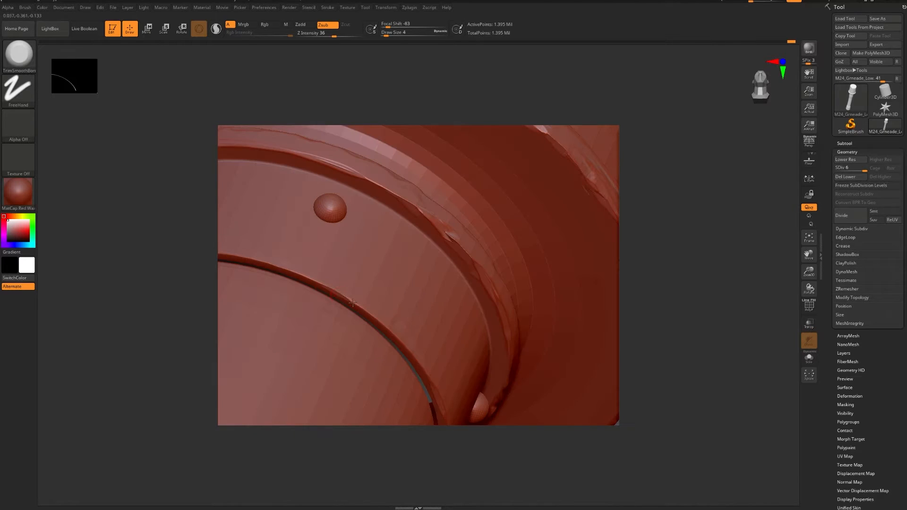
pyautogui.moveTo(261, 261); pyautogui.dragTo(229, 257)
pyautogui.moveTo(229, 256)
pyautogui.mouseDown(button='right')
pyautogui.moveTo(387, 244)
pyautogui.moveTo(345, 210)
pyautogui.moveTo(421, 219)
pyautogui.mouseUp(button='right')
pyautogui.moveTo(372, 305); pyautogui.dragTo(318, 256, button='right')
pyautogui.moveTo(459, 128); pyautogui.dragTo(407, 220, button='right')
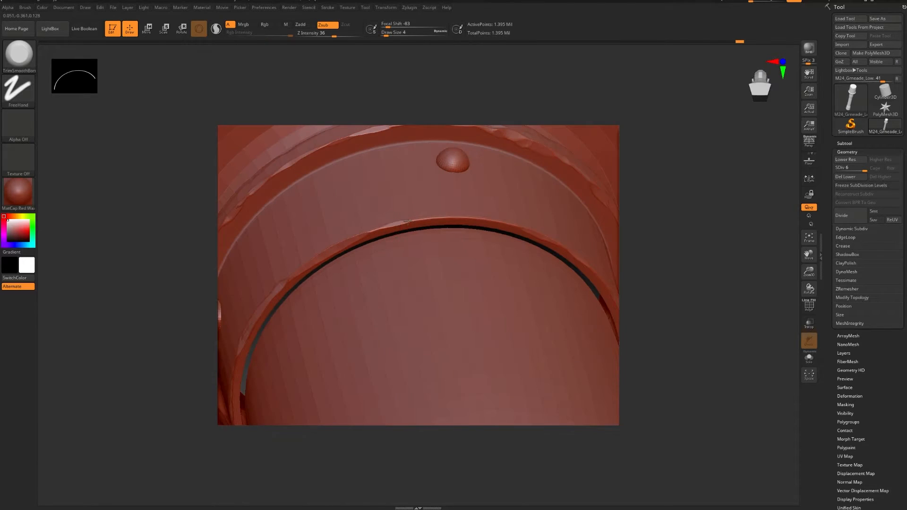
# Extend the irregular wear around the remaining circumference of the riveted collar's lower edge
pyautogui.moveTo(438, 298)
pyautogui.keyDown('shift'); pyautogui.mouseDown(button='right')
pyautogui.moveTo(432, 262)
pyautogui.moveTo(356, 336)
pyautogui.moveTo(400, 240)
pyautogui.mouseUp(button='right'); pyautogui.keyUp('shift')
pyautogui.moveTo(400, 239); pyautogui.dragTo(421, 263)
pyautogui.moveTo(570, 213)
pyautogui.mouseDown()
pyautogui.moveTo(536, 262)
pyautogui.moveTo(579, 227)
pyautogui.mouseUp()
pyautogui.moveTo(526, 260); pyautogui.dragTo(456, 262)
pyautogui.moveTo(456, 262); pyautogui.dragTo(531, 251, button='right')
pyautogui.moveTo(345, 232)
pyautogui.mouseDown()
pyautogui.moveTo(257, 259)
pyautogui.moveTo(331, 236)
pyautogui.mouseUp()
pyautogui.keyDown('ctrl'); pyautogui.moveTo(610, 298); pyautogui.dragTo(518, 267, button='right'); pyautogui.keyUp('ctrl')
# Scrape shallow dents into the riveted collar's side surface between the rivets, and soften them with the Smooth brush
pyautogui.keyDown('alt'); pyautogui.moveTo(236, 266); pyautogui.dragTo(340, 264, button='right'); pyautogui.keyUp('alt')
pyautogui.moveTo(331, 250)
pyautogui.keyDown('shift'); pyautogui.mouseDown()
pyautogui.moveTo(269, 255)
pyautogui.moveTo(286, 243)
pyautogui.mouseUp(); pyautogui.keyUp('shift')
pyautogui.keyDown('alt'); pyautogui.moveTo(514, 279); pyautogui.dragTo(585, 285, button='right'); pyautogui.keyUp('alt')
pyautogui.keyDown('shift'); pyautogui.moveTo(344, 268); pyautogui.dragTo(338, 262); pyautogui.keyUp('shift')
pyautogui.moveTo(338, 262); pyautogui.dragTo(411, 262, button='right')
pyautogui.keyDown('alt'); pyautogui.moveTo(411, 263); pyautogui.dragTo(520, 263, button='right'); pyautogui.keyUp('alt')
pyautogui.moveTo(350, 255)
pyautogui.mouseDown()
pyautogui.moveTo(386, 253)
pyautogui.moveTo(359, 257)
pyautogui.mouseUp()
pyautogui.keyDown('alt'); pyautogui.moveTo(241, 289); pyautogui.dragTo(292, 356, button='right'); pyautogui.keyUp('alt')
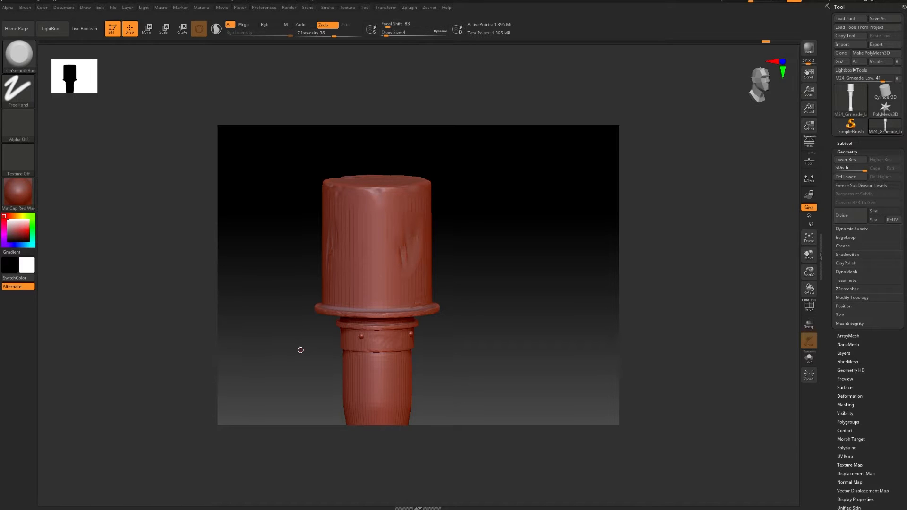
pyautogui.moveTo(477, 318); pyautogui.dragTo(492, 354, button='right')
pyautogui.moveTo(492, 354); pyautogui.dragTo(513, 290, button='right')
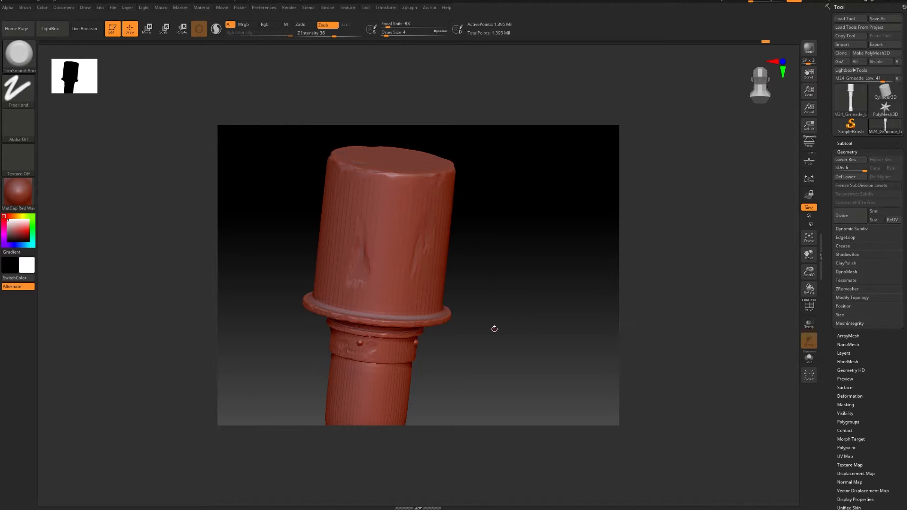
# Select the DamStandard brush for detailing the rivets on the collar
pyautogui.keyDown('ctrl'); pyautogui.moveTo(473, 355); pyautogui.dragTo(536, 332, button='right'); pyautogui.keyUp('ctrl')
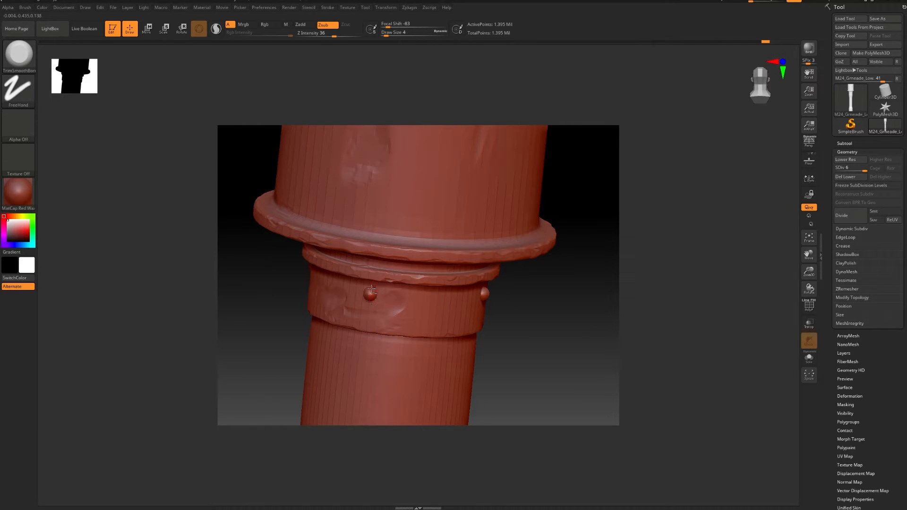
pyautogui.keyDown('ctrl'); pyautogui.moveTo(263, 325); pyautogui.dragTo(270, 399, button='right'); pyautogui.keyUp('ctrl')
pyautogui.keyDown('alt'); pyautogui.moveTo(509, 332); pyautogui.dragTo(611, 291, button='right'); pyautogui.keyUp('alt')
pyautogui.press('space')
pyautogui.click(280, 285)
pyautogui.moveTo(576, 340); pyautogui.dragTo(323, 295)
pyautogui.moveTo(562, 294); pyautogui.dragTo(349, 260)
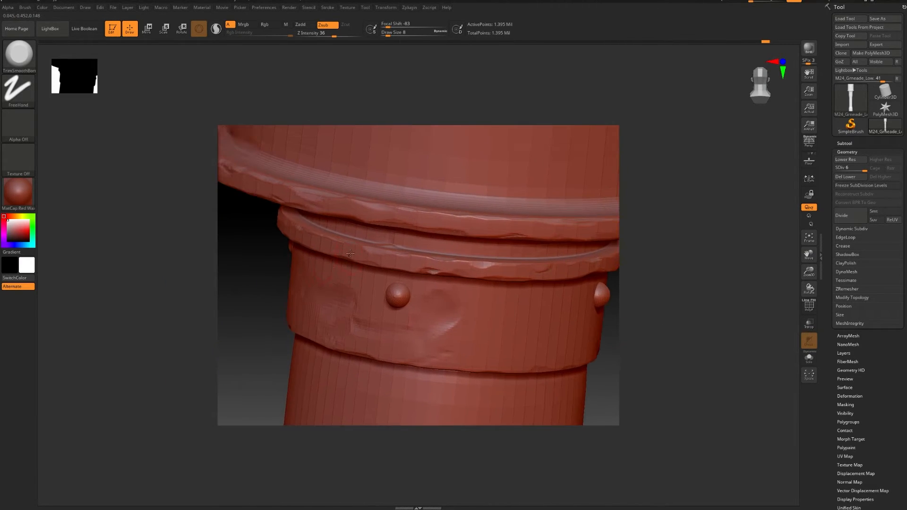
pyautogui.press(',')
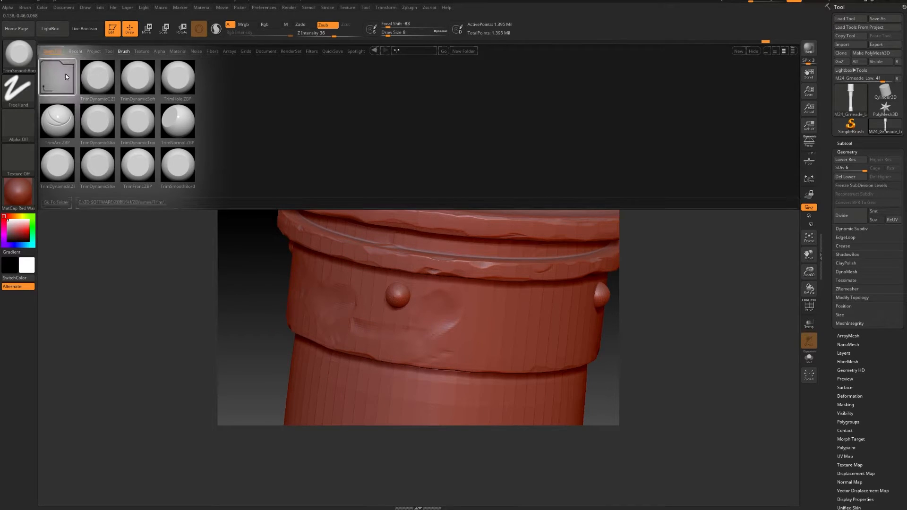
pyautogui.click(66, 76)
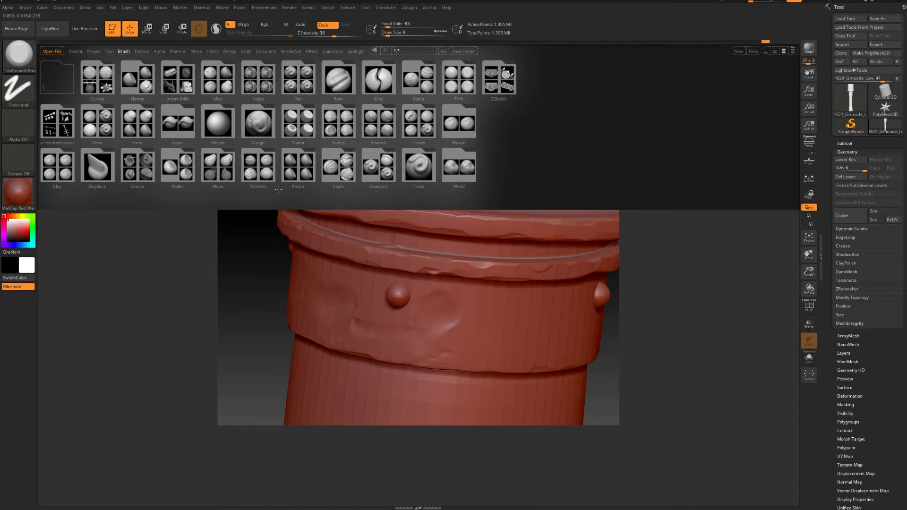
pyautogui.press('b')
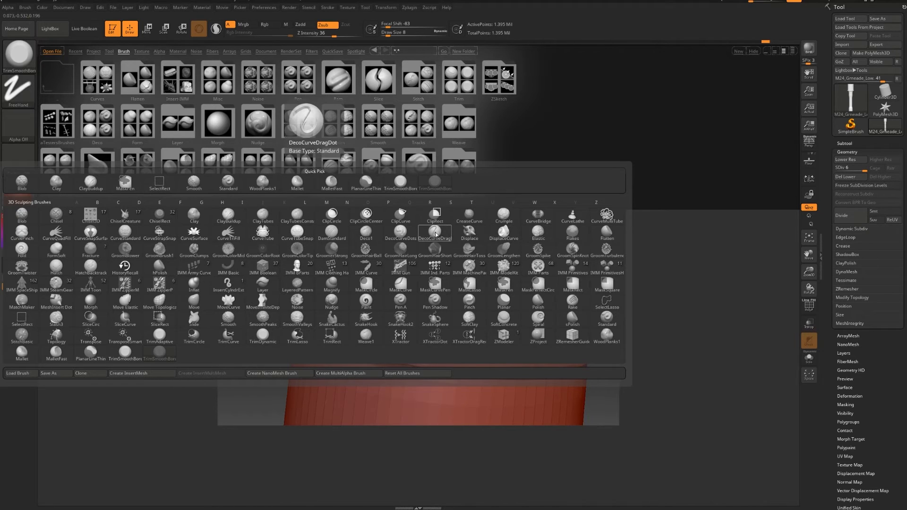
pyautogui.click(329, 233)
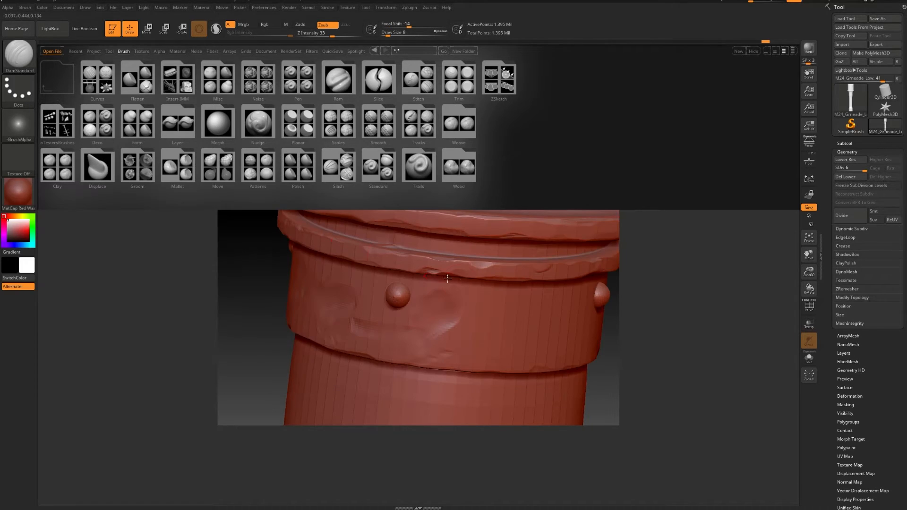
pyautogui.moveTo(446, 305); pyautogui.dragTo(548, 329)
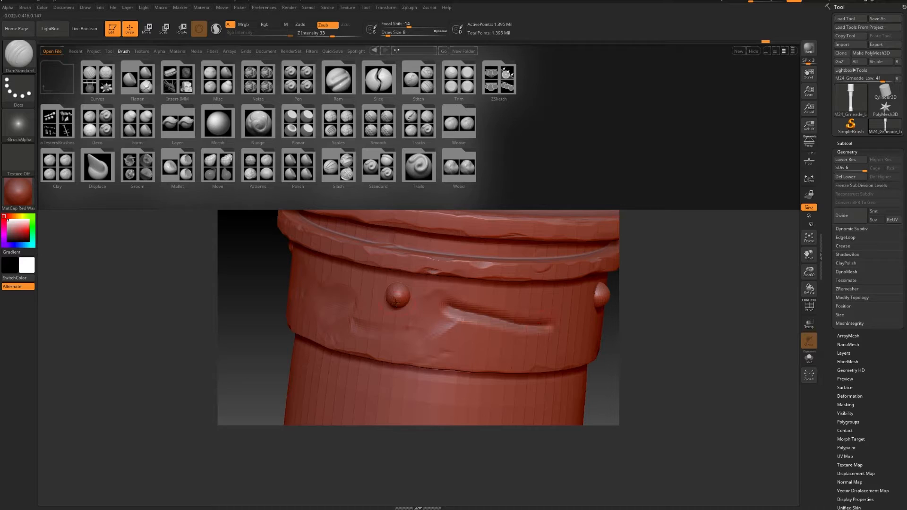
pyautogui.hotkey('ctrl', 'z')
pyautogui.keyDown('alt'); pyautogui.moveTo(273, 277); pyautogui.dragTo(272, 324); pyautogui.keyUp('alt')
pyautogui.moveTo(364, 316); pyautogui.dragTo(401, 306)
pyautogui.hotkey('ctrl', 'z')
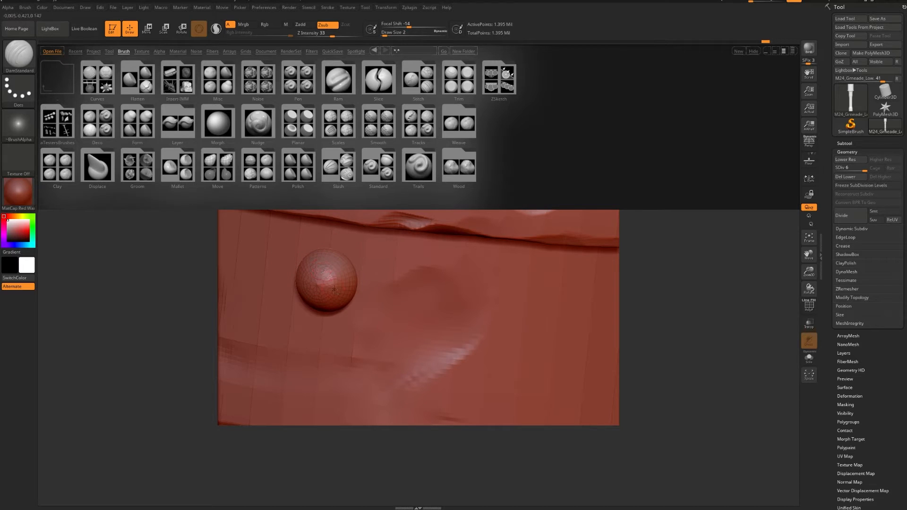
# Carve a cross-shaped slot into the first collar rivet with the DamStandard brush at draw size 2
pyautogui.moveTo(368, 269); pyautogui.dragTo(408, 270, button='right')
pyautogui.moveTo(403, 268)
pyautogui.mouseDown()
pyautogui.moveTo(400, 287)
pyautogui.moveTo(415, 282)
pyautogui.mouseUp()
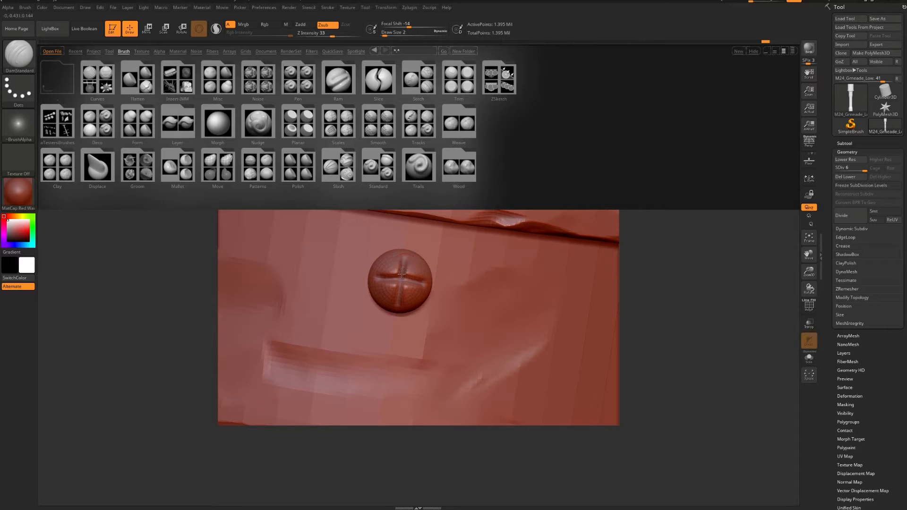
pyautogui.moveTo(404, 349); pyautogui.dragTo(403, 327)
pyautogui.hotkey('ctrl', 'z')
# Carve matching cross-shaped slots into the next two rivets around the collar
pyautogui.keyDown('ctrl'); pyautogui.moveTo(419, 335); pyautogui.dragTo(418, 264, button='right'); pyautogui.keyUp('ctrl')
pyautogui.moveTo(334, 344); pyautogui.dragTo(543, 354, button='right')
pyautogui.moveTo(341, 327)
pyautogui.mouseDown(button='right')
pyautogui.moveTo(386, 322)
pyautogui.moveTo(363, 258)
pyautogui.mouseUp(button='right')
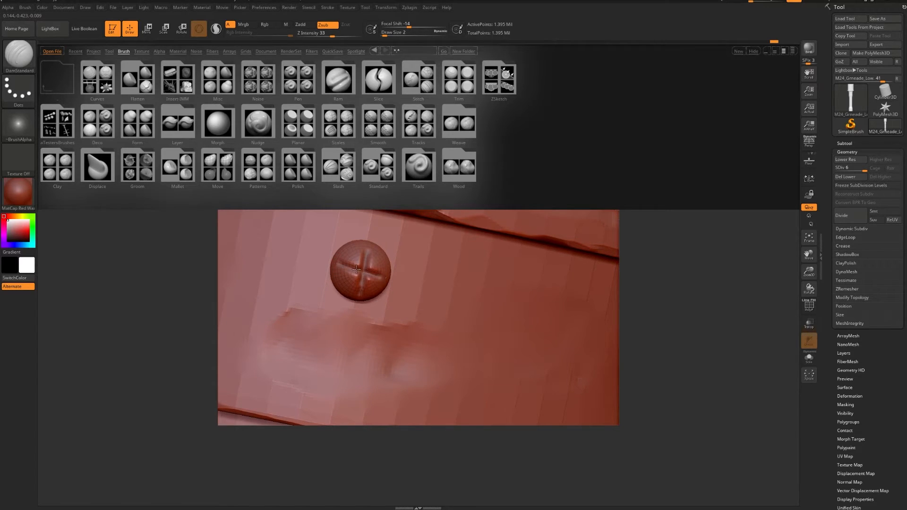
pyautogui.keyDown('ctrl'); pyautogui.moveTo(383, 324); pyautogui.dragTo(382, 361, button='right'); pyautogui.keyUp('ctrl')
pyautogui.moveTo(265, 295)
pyautogui.mouseDown(button='right')
pyautogui.moveTo(357, 302)
pyautogui.moveTo(323, 298)
pyautogui.moveTo(304, 278)
pyautogui.moveTo(329, 299)
pyautogui.moveTo(386, 317)
pyautogui.moveTo(354, 343)
pyautogui.moveTo(364, 331)
pyautogui.mouseUp(button='right')
pyautogui.press('space')
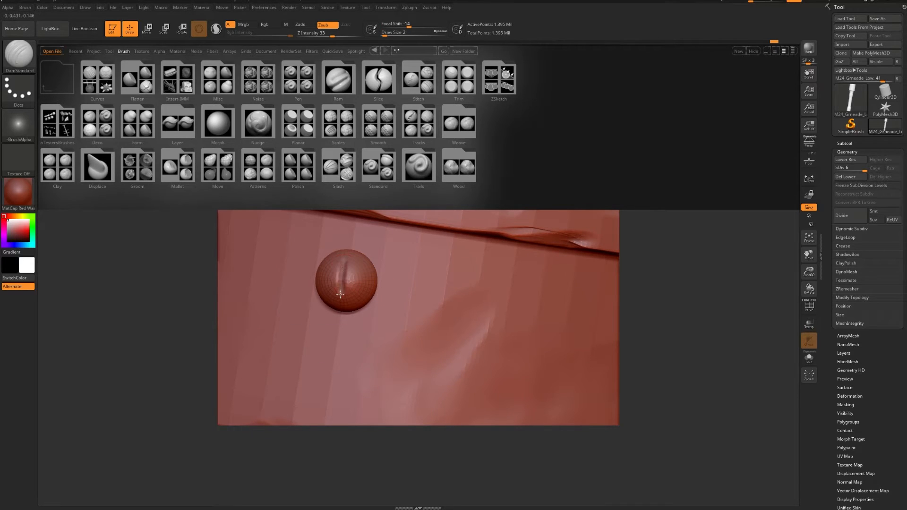
pyautogui.keyDown('shift'); pyautogui.moveTo(409, 302); pyautogui.dragTo(410, 301, button='right'); pyautogui.keyUp('shift')
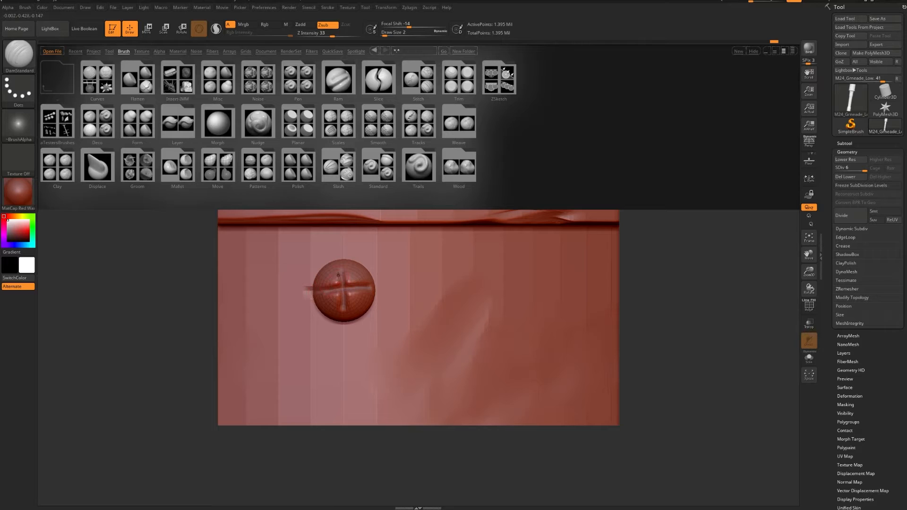
# Cut the same cross-shaped slot into the remaining uncut rivet on the collar
pyautogui.keyDown('ctrl'); pyautogui.moveTo(358, 330); pyautogui.dragTo(534, 197, button='right'); pyautogui.keyUp('ctrl')
pyautogui.moveTo(265, 303); pyautogui.dragTo(319, 352, button='right')
pyautogui.keyDown('alt'); pyautogui.moveTo(364, 281); pyautogui.dragTo(376, 344, button='right'); pyautogui.keyUp('alt')
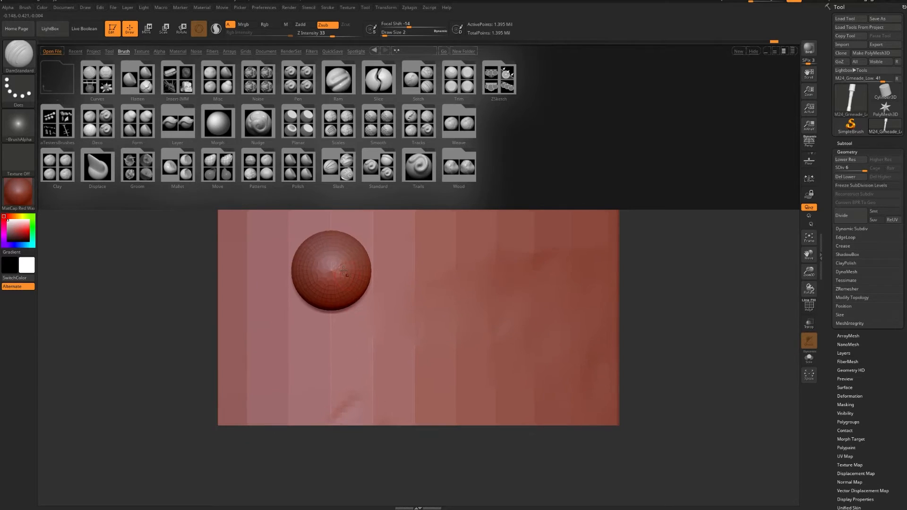
pyautogui.moveTo(330, 245)
pyautogui.mouseDown()
pyautogui.moveTo(331, 296)
pyautogui.moveTo(340, 271)
pyautogui.moveTo(371, 269)
pyautogui.mouseUp()
pyautogui.moveTo(333, 242); pyautogui.dragTo(331, 298)
pyautogui.keyDown('ctrl'); pyautogui.moveTo(386, 336); pyautogui.dragTo(384, 216, button='right'); pyautogui.keyUp('ctrl')
pyautogui.keyDown('alt'); pyautogui.moveTo(502, 352); pyautogui.dragTo(469, 344, button='right'); pyautogui.keyUp('alt')
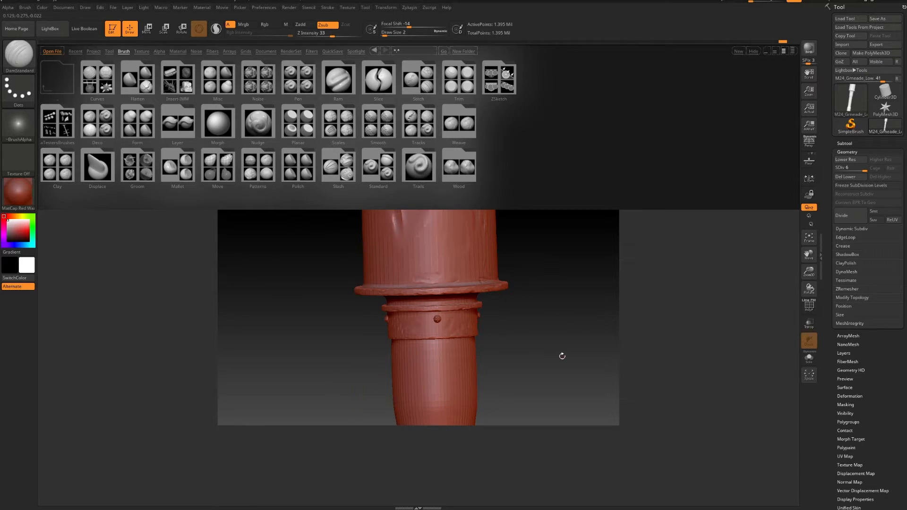
pyautogui.keyDown('ctrl'); pyautogui.moveTo(539, 351); pyautogui.dragTo(531, 299, button='right'); pyautogui.keyUp('ctrl')
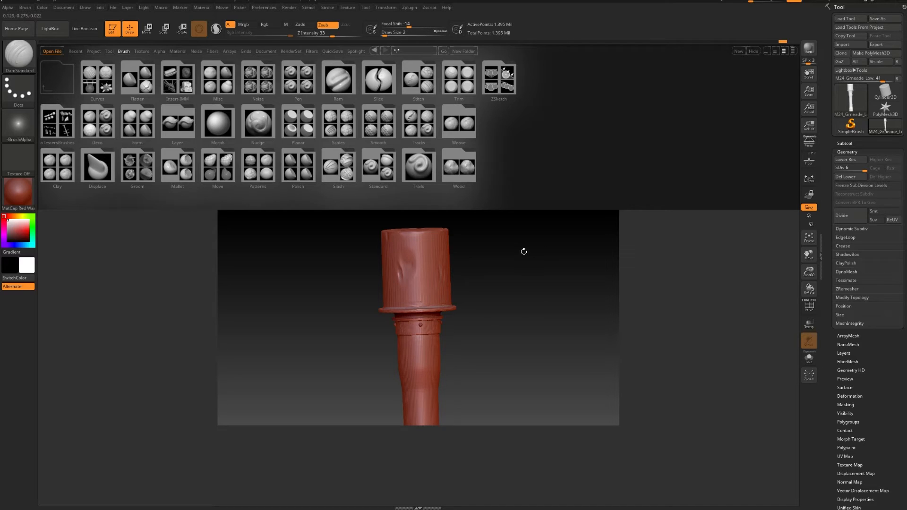
pyautogui.press(',')
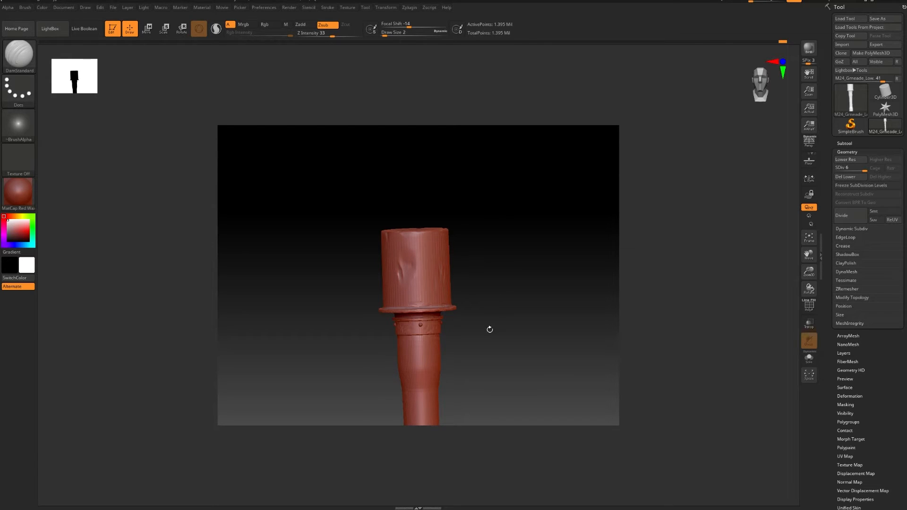
pyautogui.keyDown('alt'); pyautogui.moveTo(489, 329); pyautogui.dragTo(486, 290); pyautogui.keyUp('alt')
pyautogui.keyDown('alt'); pyautogui.moveTo(457, 344); pyautogui.dragTo(435, 255); pyautogui.keyUp('alt')
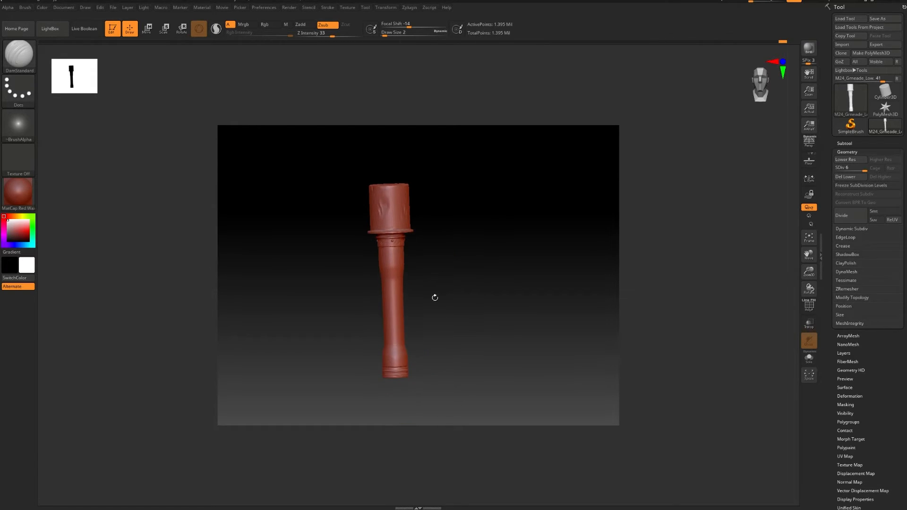
pyautogui.moveTo(432, 298)
pyautogui.keyDown('alt'); pyautogui.mouseDown()
pyautogui.moveTo(488, 327)
pyautogui.moveTo(438, 257)
pyautogui.moveTo(463, 365)
pyautogui.moveTo(456, 313)
pyautogui.mouseUp(); pyautogui.keyUp('alt')
pyautogui.press(',')
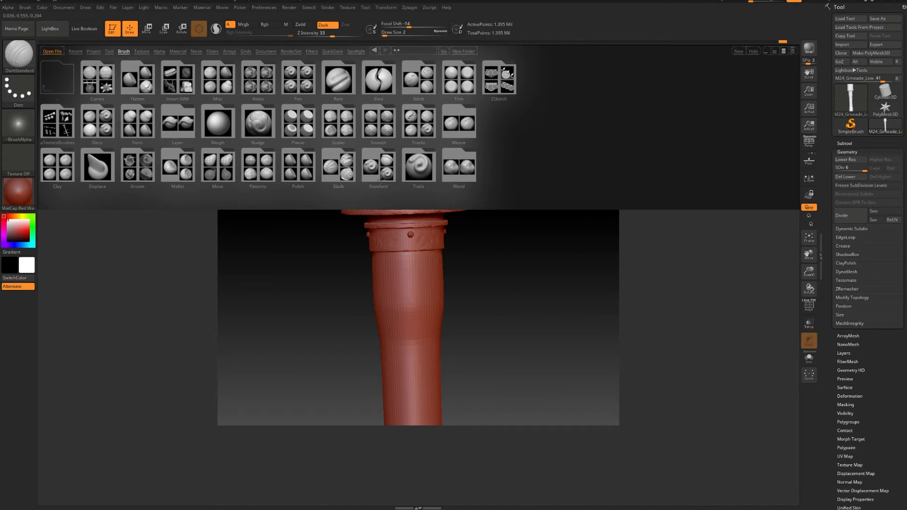
pyautogui.click(451, 90)
pyautogui.click(452, 90)
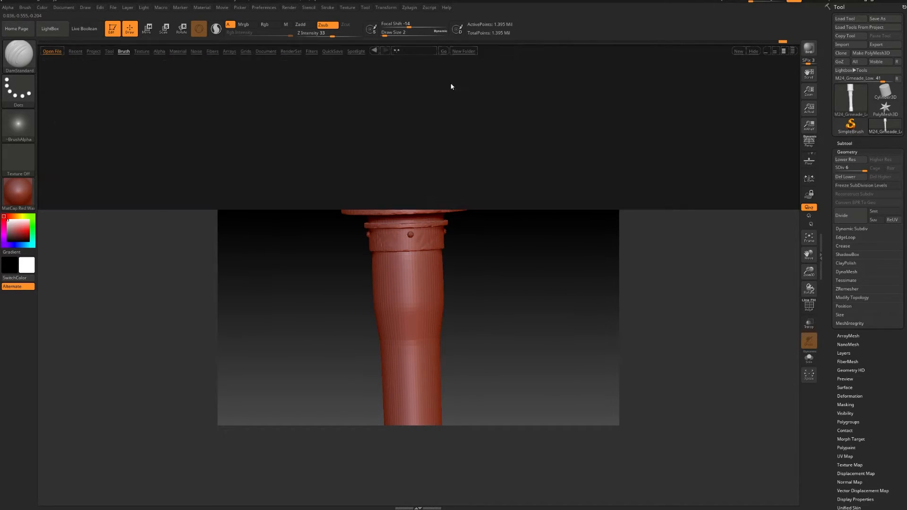
pyautogui.doubleClick(63, 173)
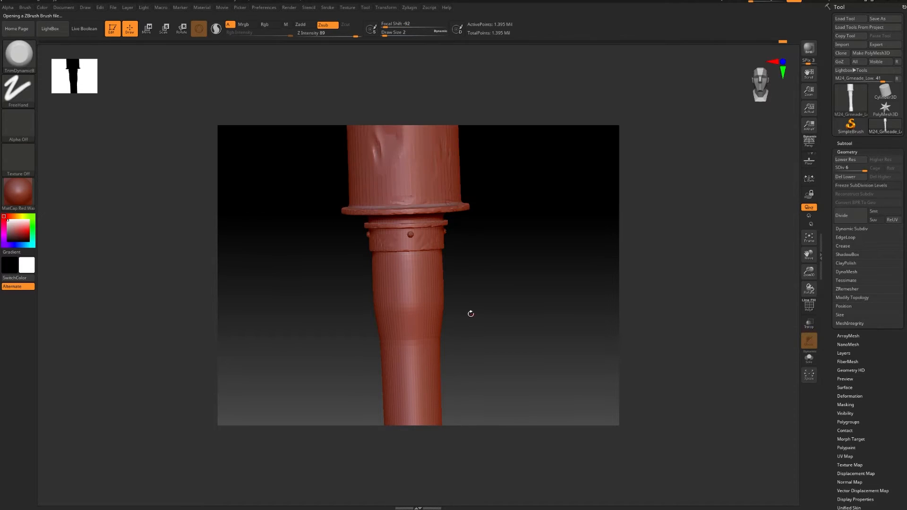
pyautogui.moveTo(421, 310)
pyautogui.mouseDown()
pyautogui.moveTo(411, 302)
pyautogui.moveTo(410, 319)
pyautogui.moveTo(383, 316)
pyautogui.moveTo(448, 279)
pyautogui.mouseUp()
pyautogui.press('super')
pyautogui.press('super')
pyautogui.hotkey('ctrl', 'z')
pyautogui.hotkey('ctrl', 'z')
pyautogui.click(418, 286)
pyautogui.hotkey('ctrl', 'z')
# Start roughening the wooden handle's lower rim above the ridged end cap with the ClayBuildup brush
pyautogui.press('b')
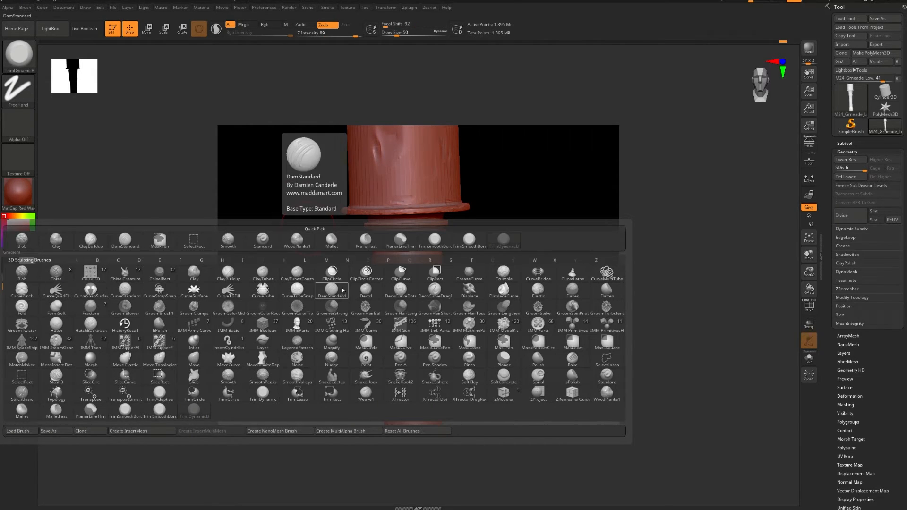
pyautogui.click(228, 272)
pyautogui.moveTo(327, 248)
pyautogui.keyDown('alt'); pyautogui.mouseDown()
pyautogui.moveTo(328, 350)
pyautogui.moveTo(304, 313)
pyautogui.moveTo(423, 194)
pyautogui.mouseUp(); pyautogui.keyUp('alt')
pyautogui.keyDown('alt'); pyautogui.moveTo(314, 236); pyautogui.dragTo(319, 88); pyautogui.keyUp('alt')
pyautogui.moveTo(455, 240); pyautogui.dragTo(443, 240)
pyautogui.moveTo(307, 301)
pyautogui.mouseDown()
pyautogui.moveTo(299, 275)
pyautogui.moveTo(303, 330)
pyautogui.mouseUp()
pyautogui.moveTo(444, 215)
pyautogui.keyDown('shift'); pyautogui.mouseDown()
pyautogui.moveTo(425, 238)
pyautogui.moveTo(397, 239)
pyautogui.moveTo(420, 237)
pyautogui.mouseUp(); pyautogui.keyUp('shift')
pyautogui.hotkey('ctrl', 'z')
# Sculpt two vertical cracks rising from the handle's lower rim and join them with rough chipping along the seam
pyautogui.moveTo(445, 168); pyautogui.dragTo(441, 242)
pyautogui.moveTo(429, 236)
pyautogui.mouseDown()
pyautogui.moveTo(388, 241)
pyautogui.moveTo(352, 210)
pyautogui.mouseUp()
pyautogui.moveTo(366, 244); pyautogui.dragTo(324, 250)
pyautogui.moveTo(365, 172); pyautogui.dragTo(352, 236)
pyautogui.moveTo(277, 257); pyautogui.dragTo(398, 241)
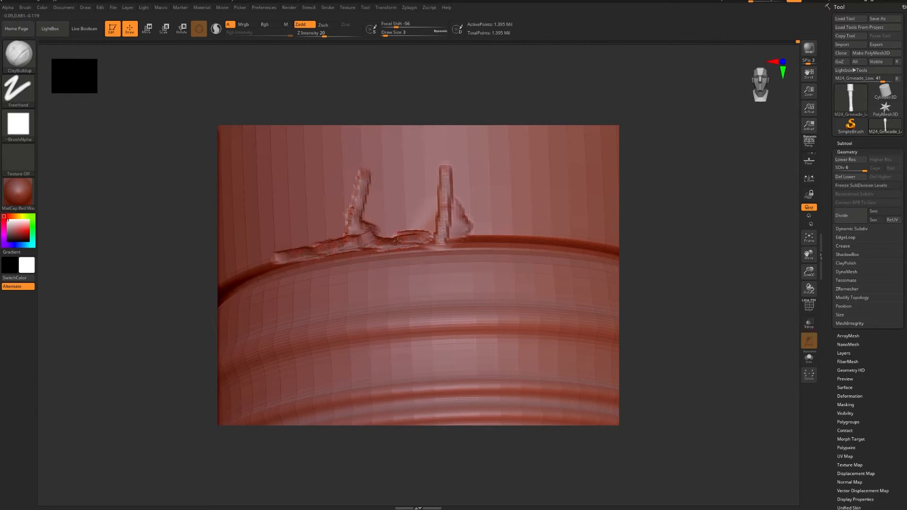
# Smooth the vertical cracks and the seam chipping, and extend the damage along the adjacent stretch of rim
pyautogui.keyDown('shift'); pyautogui.moveTo(364, 172); pyautogui.dragTo(355, 236); pyautogui.keyUp('shift')
pyautogui.keyDown('shift'); pyautogui.moveTo(340, 241); pyautogui.dragTo(279, 258); pyautogui.keyUp('shift')
pyautogui.moveTo(444, 169)
pyautogui.keyDown('shift'); pyautogui.mouseDown()
pyautogui.moveTo(442, 241)
pyautogui.moveTo(515, 232)
pyautogui.mouseUp(); pyautogui.keyUp('shift')
pyautogui.moveTo(492, 243); pyautogui.dragTo(570, 238)
pyautogui.hotkey('ctrl', 'z')
pyautogui.hotkey('ctrl', 'z')
pyautogui.keyDown('shift'); pyautogui.moveTo(380, 235); pyautogui.dragTo(441, 228); pyautogui.keyUp('shift')
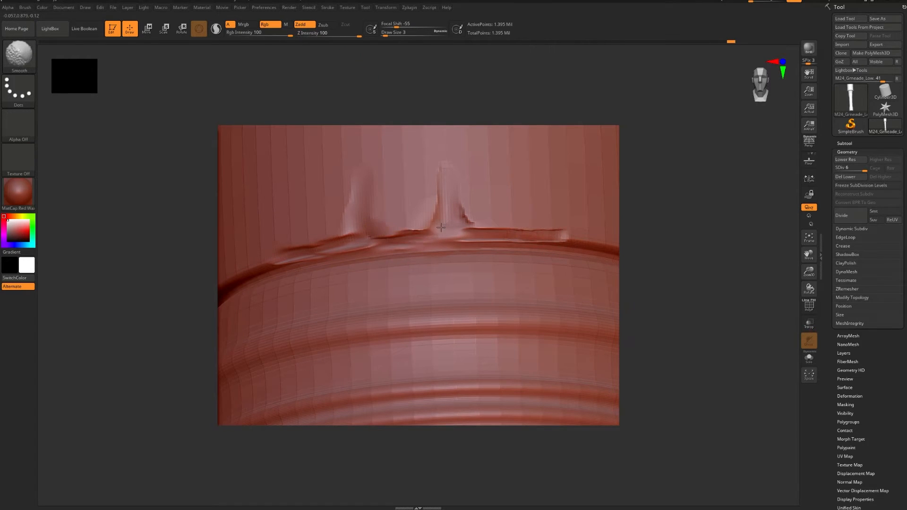
# Continue the rough chipping around the handle's lower rim with ClayBuildup at Z Intensity 7
pyautogui.moveTo(421, 243)
pyautogui.keyDown('ctrl'); pyautogui.mouseDown(button='right')
pyautogui.moveTo(341, 265)
pyautogui.moveTo(381, 293)
pyautogui.moveTo(414, 253)
pyautogui.mouseUp(button='right'); pyautogui.keyUp('ctrl')
pyautogui.keyDown('shift'); pyautogui.moveTo(387, 257); pyautogui.dragTo(403, 254); pyautogui.keyUp('shift')
pyautogui.moveTo(395, 253); pyautogui.dragTo(472, 264, button='right')
pyautogui.moveTo(447, 262); pyautogui.dragTo(293, 266)
pyautogui.moveTo(296, 265); pyautogui.dragTo(363, 264, button='right')
pyautogui.moveTo(344, 261); pyautogui.dragTo(277, 264)
pyautogui.keyDown('alt'); pyautogui.moveTo(270, 265); pyautogui.dragTo(415, 258, button='right'); pyautogui.keyUp('alt')
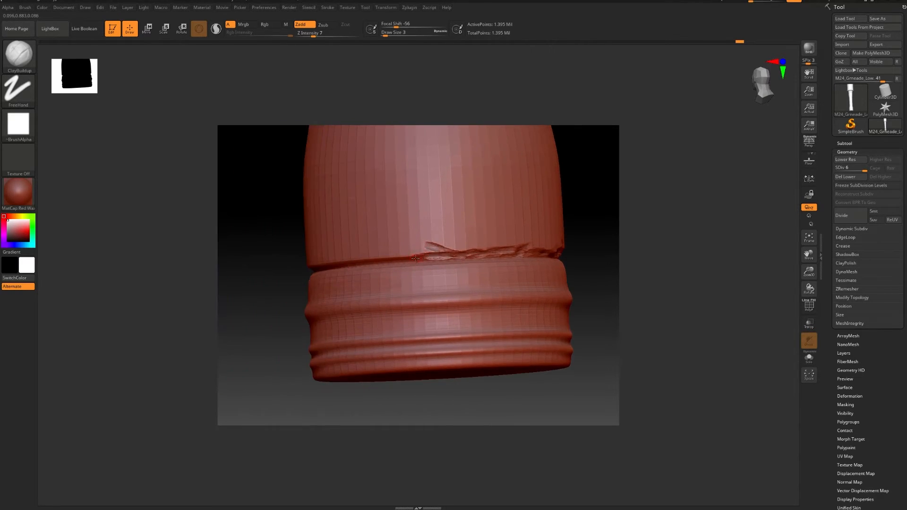
# Extend the chipped seam around the remaining circumference above the end cap and soften it
pyautogui.moveTo(407, 259); pyautogui.dragTo(331, 263)
pyautogui.keyDown('alt'); pyautogui.moveTo(328, 262); pyautogui.dragTo(364, 257, button='right'); pyautogui.keyUp('alt')
pyautogui.moveTo(364, 257)
pyautogui.mouseDown(button='right')
pyautogui.moveTo(378, 270)
pyautogui.moveTo(359, 256)
pyautogui.mouseUp(button='right')
pyautogui.moveTo(356, 258); pyautogui.dragTo(257, 279)
pyautogui.moveTo(329, 244)
pyautogui.mouseDown()
pyautogui.moveTo(316, 265)
pyautogui.moveTo(343, 260)
pyautogui.mouseUp()
pyautogui.moveTo(558, 252)
pyautogui.keyDown('alt'); pyautogui.mouseDown(button='right')
pyautogui.moveTo(460, 272)
pyautogui.moveTo(428, 263)
pyautogui.mouseUp(button='right'); pyautogui.keyUp('alt')
pyautogui.keyDown('shift'); pyautogui.moveTo(432, 263); pyautogui.dragTo(423, 265); pyautogui.keyUp('shift')
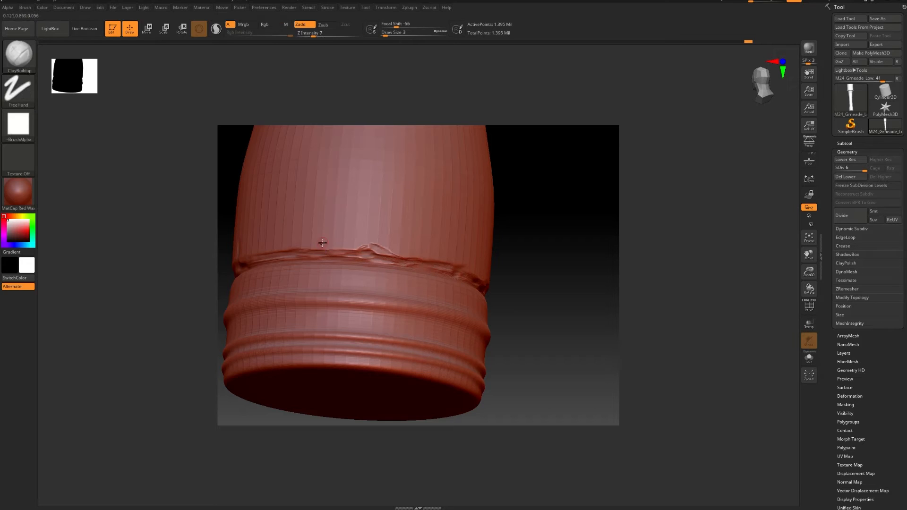
# Carve thin vertical cracks up the wood from the handle's chipped lower rim with the DamStandard brush
pyautogui.press(',')
pyautogui.press('b')
pyautogui.press('d')
pyautogui.press('s')
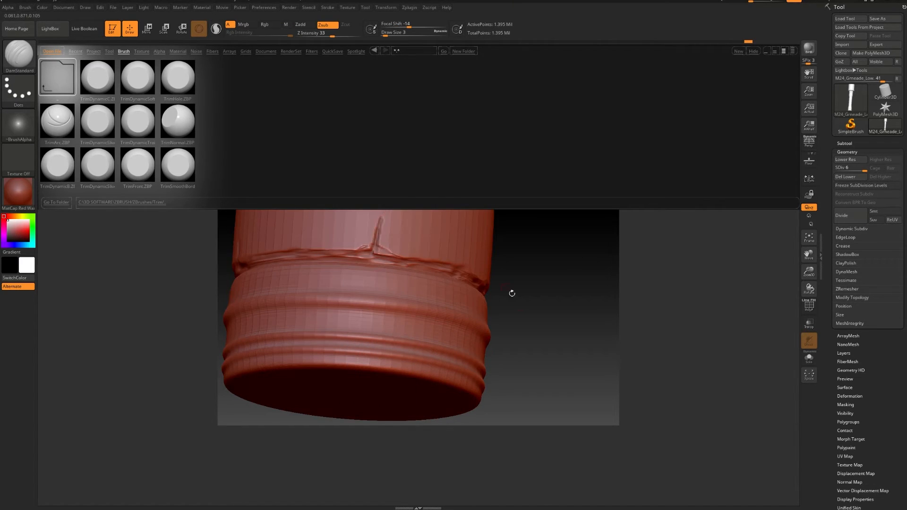
pyautogui.keyDown('ctrl'); pyautogui.moveTo(512, 293); pyautogui.dragTo(515, 253, button='right'); pyautogui.keyUp('ctrl')
pyautogui.press(',')
pyautogui.moveTo(391, 254)
pyautogui.keyDown('alt'); pyautogui.mouseDown(button='right')
pyautogui.moveTo(402, 310)
pyautogui.moveTo(357, 317)
pyautogui.moveTo(441, 334)
pyautogui.moveTo(333, 319)
pyautogui.mouseUp(button='right'); pyautogui.keyUp('alt')
pyautogui.press('shift')
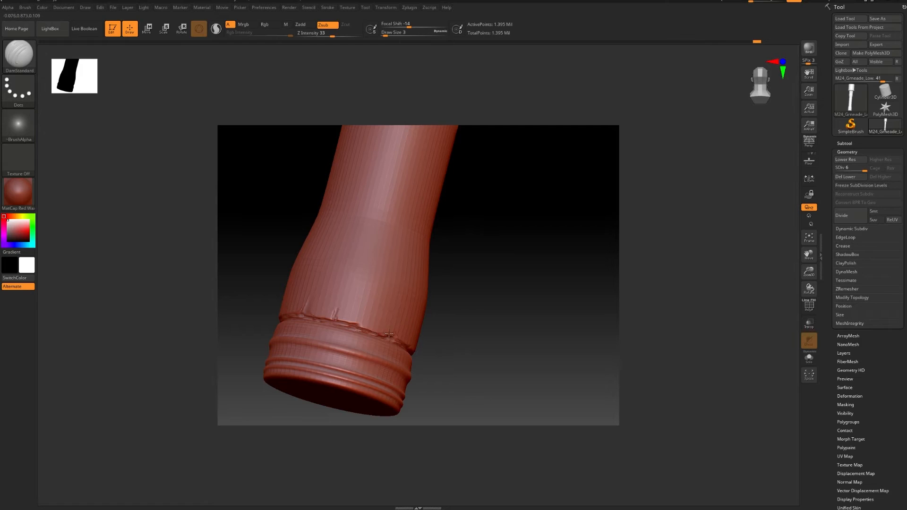
pyautogui.moveTo(400, 322)
pyautogui.mouseDown(button='right')
pyautogui.moveTo(476, 242)
pyautogui.moveTo(480, 334)
pyautogui.moveTo(423, 267)
pyautogui.moveTo(444, 272)
pyautogui.moveTo(488, 318)
pyautogui.moveTo(531, 390)
pyautogui.moveTo(496, 360)
pyautogui.moveTo(367, 294)
pyautogui.mouseUp(button='right')
pyautogui.moveTo(372, 295); pyautogui.dragTo(358, 311)
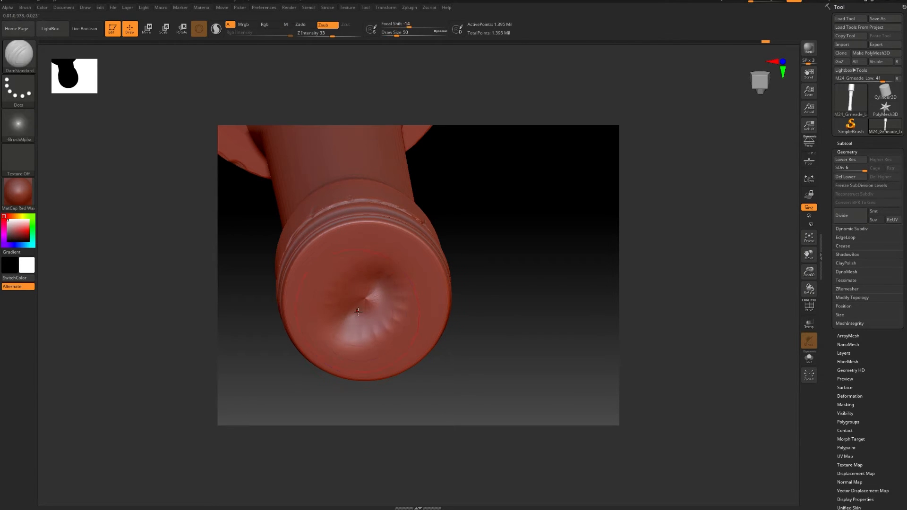
pyautogui.moveTo(497, 345); pyautogui.dragTo(496, 326, button='right')
pyautogui.hotkey('ctrl', 'z')
pyautogui.hotkey('ctrl', 'z')
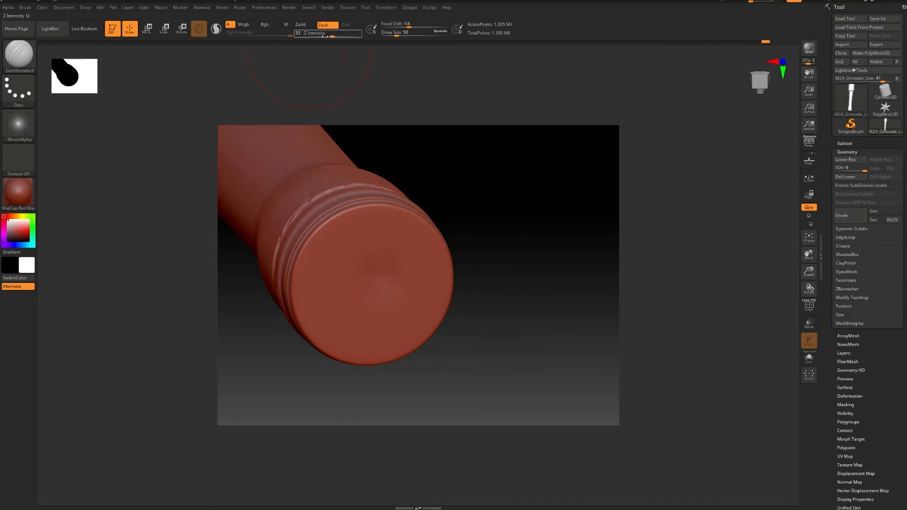
# Carve shallow dents into the end cap's flat base and rim with DamStandard at Z Intensity 7 and draw size 18
pyautogui.moveTo(325, 36); pyautogui.dragTo(314, 36)
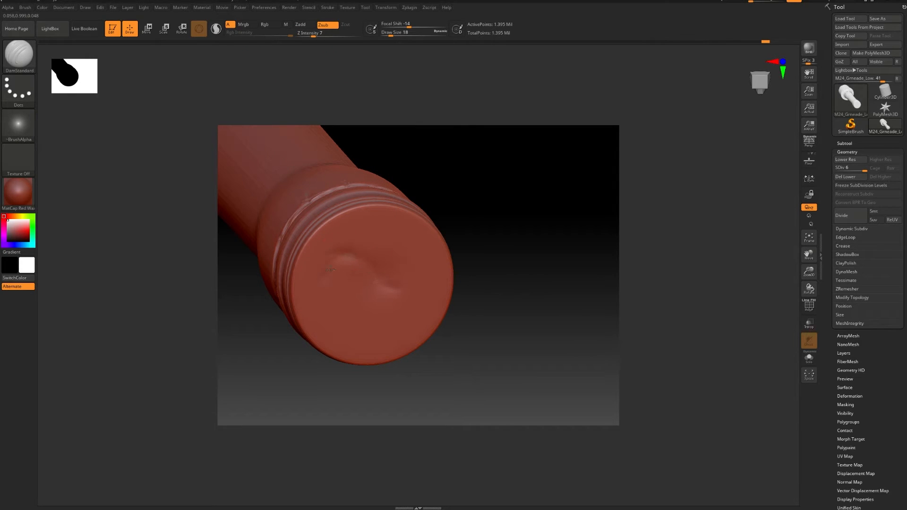
pyautogui.moveTo(512, 305); pyautogui.dragTo(392, 225, button='right')
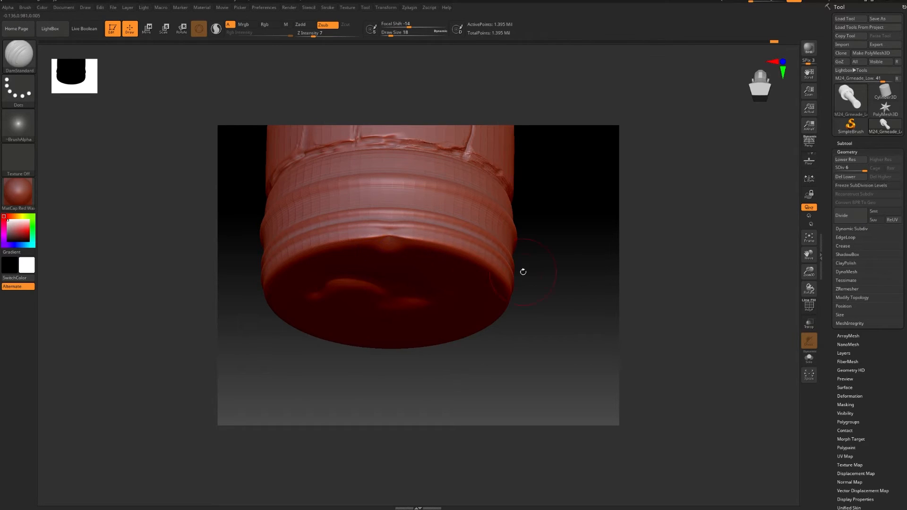
pyautogui.moveTo(523, 269); pyautogui.dragTo(462, 276, button='right')
pyautogui.moveTo(301, 337); pyautogui.dragTo(445, 267, button='right')
pyautogui.keyDown('alt'); pyautogui.moveTo(445, 409); pyautogui.dragTo(439, 234, button='right'); pyautogui.keyUp('alt')
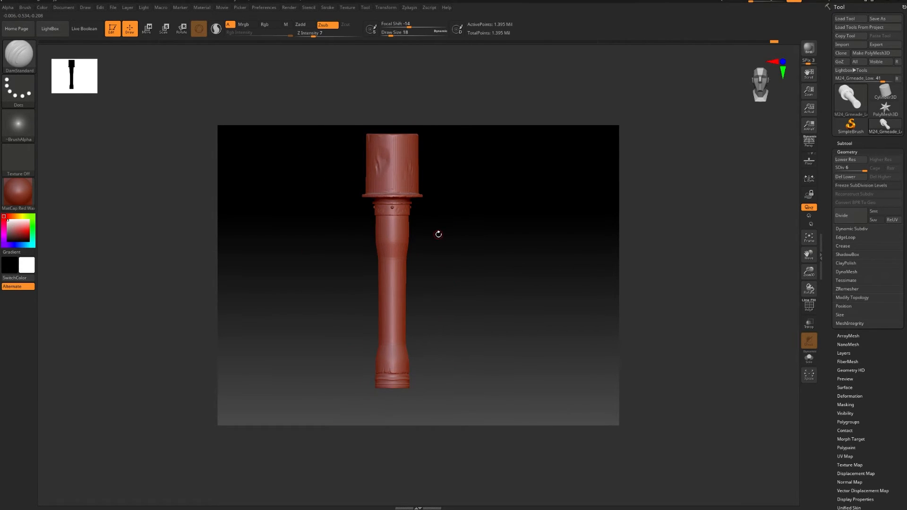
pyautogui.moveTo(438, 231); pyautogui.dragTo(438, 336, button='right')
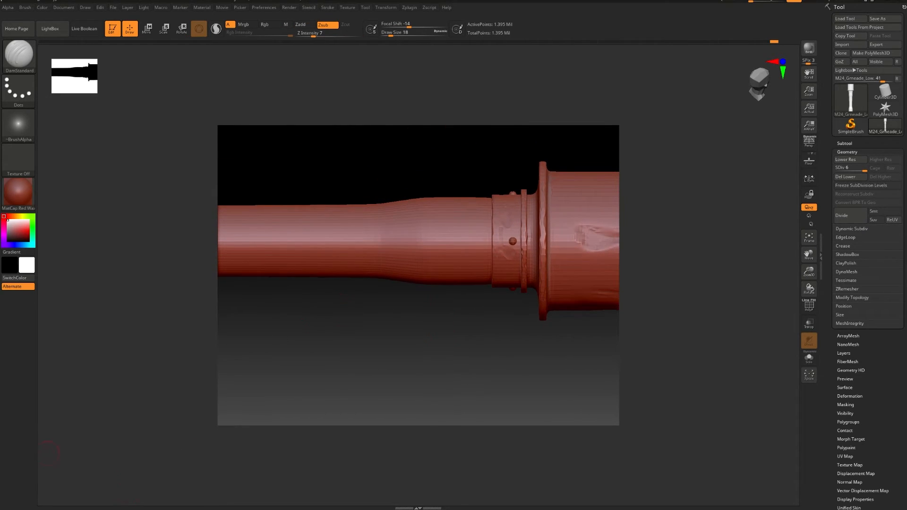
# Switch to the reference board and examine the stamped markings on the wooden handle up close
pyautogui.hotkey('alt', 'Tab')
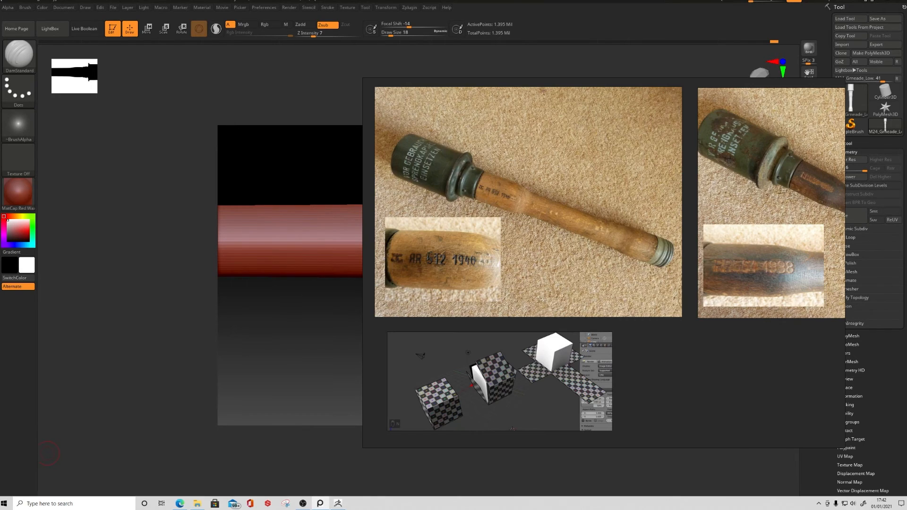
pyautogui.scroll(3, 466, 268)
pyautogui.scroll(-4, 427, 247)
pyautogui.moveTo(426, 247); pyautogui.dragTo(458, 244, button='right')
pyautogui.scroll(5, 383, 261)
pyautogui.scroll(2, 480, 243)
pyautogui.moveTo(616, 235); pyautogui.dragTo(517, 255, button='right')
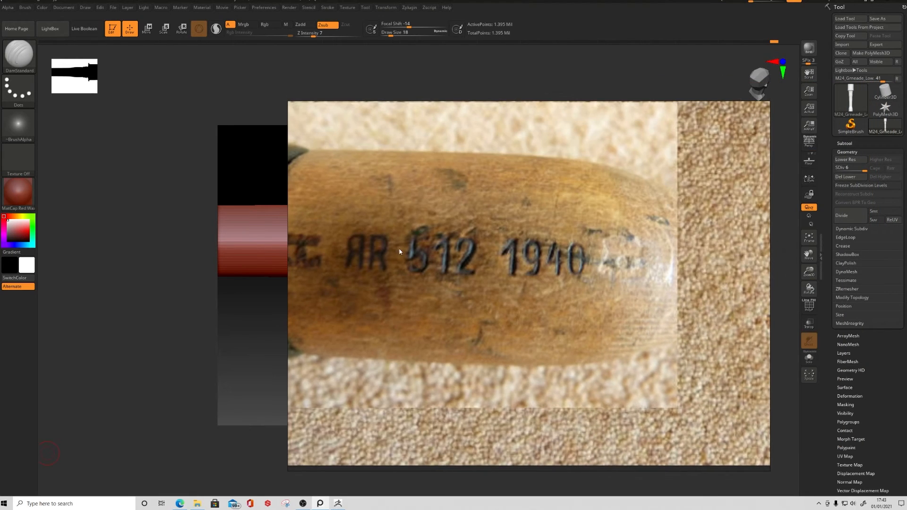
# Compare the stamped handle markings in both grenade photos on the reference board
pyautogui.moveTo(421, 280); pyautogui.dragTo(393, 283, button='right')
pyautogui.moveTo(511, 279); pyautogui.dragTo(474, 279, button='right')
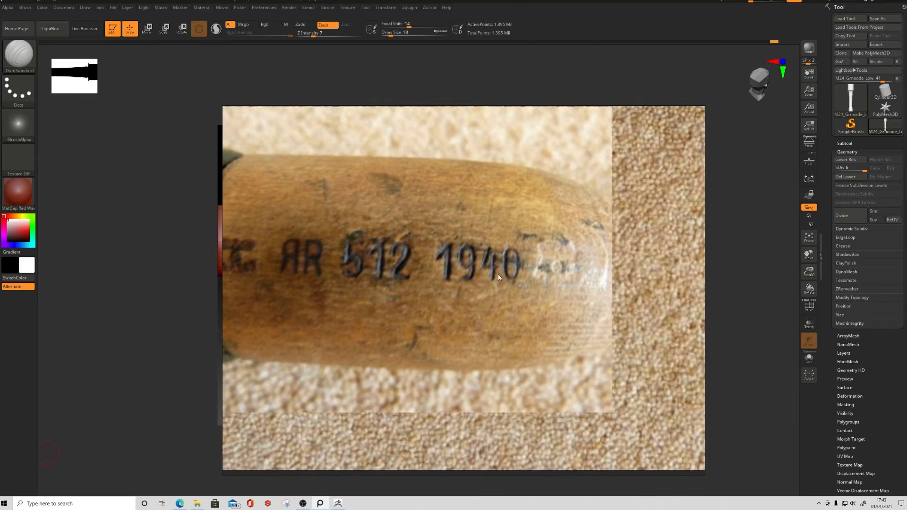
pyautogui.scroll(-5, 501, 273)
pyautogui.scroll(6, 512, 262)
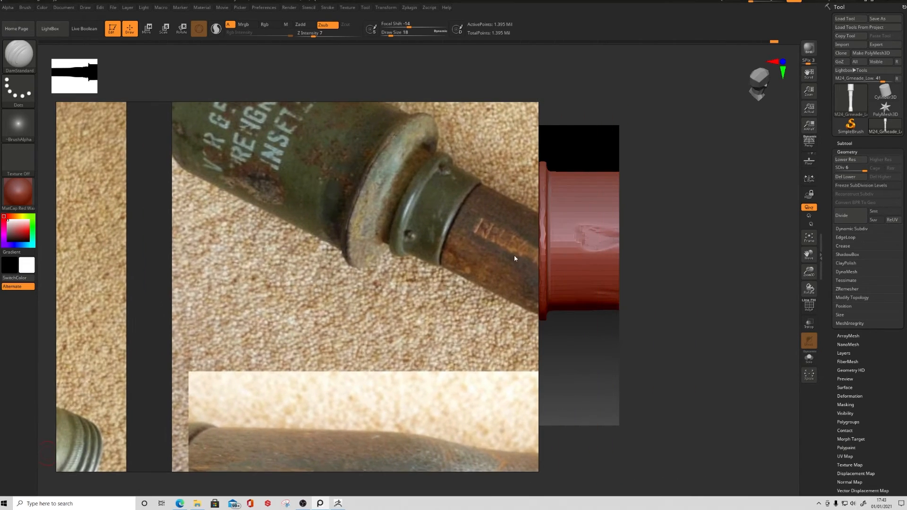
pyautogui.scroll(-4, 470, 268)
pyautogui.moveTo(479, 272); pyautogui.dragTo(456, 271, button='right')
pyautogui.scroll(1, 457, 271)
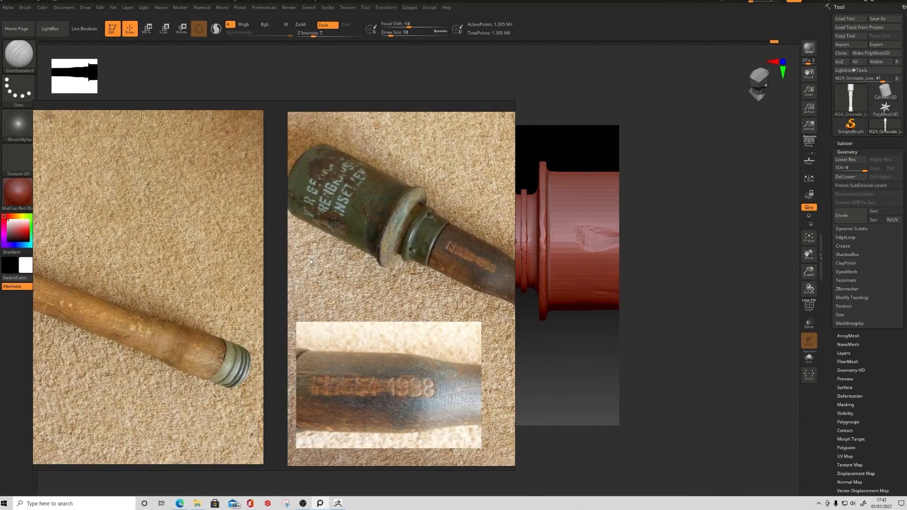
pyautogui.moveTo(311, 261); pyautogui.dragTo(331, 261, button='right')
pyautogui.scroll(-3, 209, 254)
pyautogui.moveTo(209, 255); pyautogui.dragTo(322, 240, button='right')
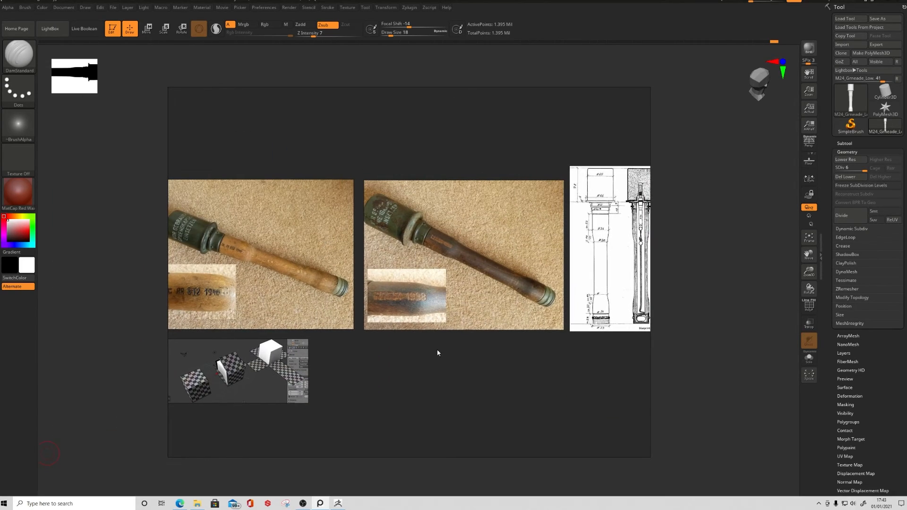
pyautogui.moveTo(440, 369); pyautogui.dragTo(510, 349, button='right')
pyautogui.scroll(1, 394, 362)
pyautogui.scroll(-1, 394, 359)
pyautogui.scroll(8, 255, 277)
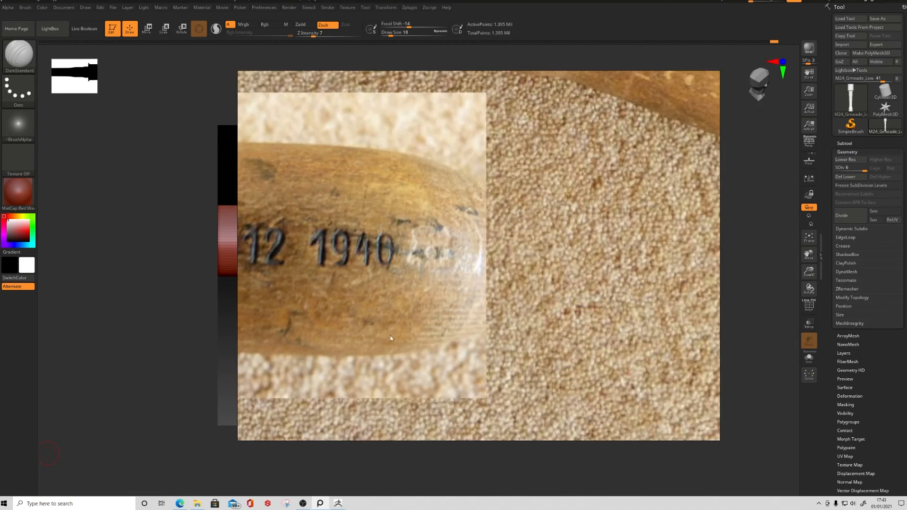
pyautogui.scroll(-3, 389, 334)
pyautogui.moveTo(430, 388); pyautogui.dragTo(0, 381, button='right')
# Try single DamStandard strokes on the wood beside the metal collar at Z Intensity 30 and draw size 5
pyautogui.moveTo(492, 319); pyautogui.dragTo(395, 386)
pyautogui.hotkey('ctrl', 'z')
pyautogui.press('[')
pyautogui.click(333, 34)
pyautogui.moveTo(392, 247); pyautogui.dragTo(386, 286)
pyautogui.hotkey('ctrl', 'z')
pyautogui.click(330, 34)
pyautogui.moveTo(391, 247); pyautogui.dragTo(391, 285)
pyautogui.hotkey('ctrl', 'z')
# Try carving a mirrored R and a regular R into the wood beside the metal collar
pyautogui.moveTo(397, 286)
pyautogui.keyDown('ctrl'); pyautogui.mouseDown(button='right')
pyautogui.moveTo(393, 279)
pyautogui.moveTo(369, 313)
pyautogui.mouseUp(button='right'); pyautogui.keyUp('ctrl')
pyautogui.press('shift')
pyautogui.moveTo(364, 330)
pyautogui.mouseDown()
pyautogui.moveTo(364, 262)
pyautogui.moveTo(332, 283)
pyautogui.moveTo(344, 308)
pyautogui.moveTo(384, 259)
pyautogui.moveTo(404, 324)
pyautogui.moveTo(383, 258)
pyautogui.moveTo(395, 300)
pyautogui.moveTo(350, 262)
pyautogui.mouseUp()
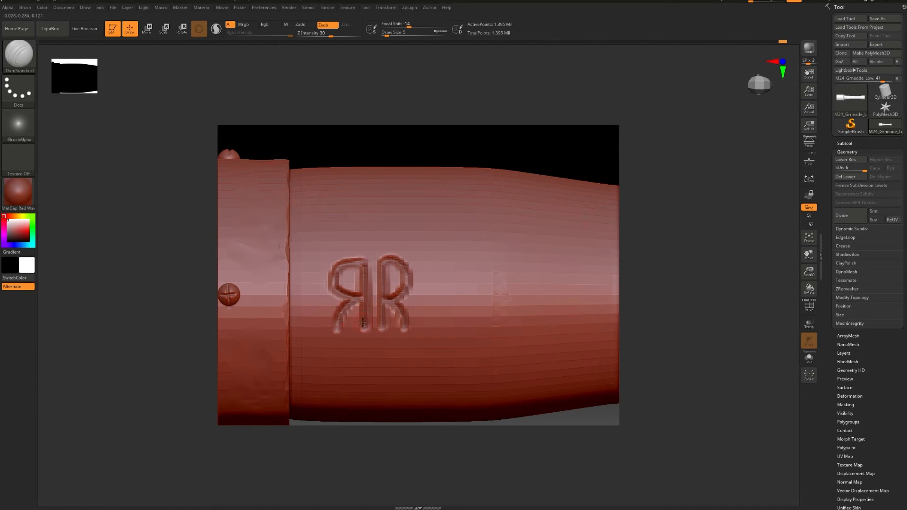
pyautogui.moveTo(538, 154); pyautogui.dragTo(487, 156)
pyautogui.keyDown('ctrl'); pyautogui.moveTo(485, 139); pyautogui.dragTo(678, 233, button='right'); pyautogui.keyUp('ctrl')
# Undo the large double-R mark carved into the wood
pyautogui.hotkey('ctrl', 'z')
pyautogui.hotkey('ctrl', 'z')
pyautogui.hotkey('ctrl', 'z')
pyautogui.hotkey('ctrl', 'z')
pyautogui.hotkey('ctrl', 'z')
pyautogui.hotkey('ctrl', 'z')
# Set DamStandard to Z Intensity 100 and draw size 2 and try a smaller double-R mark beside the collar
pyautogui.keyDown('ctrl'); pyautogui.moveTo(276, 322); pyautogui.dragTo(326, 295, button='right'); pyautogui.keyUp('ctrl')
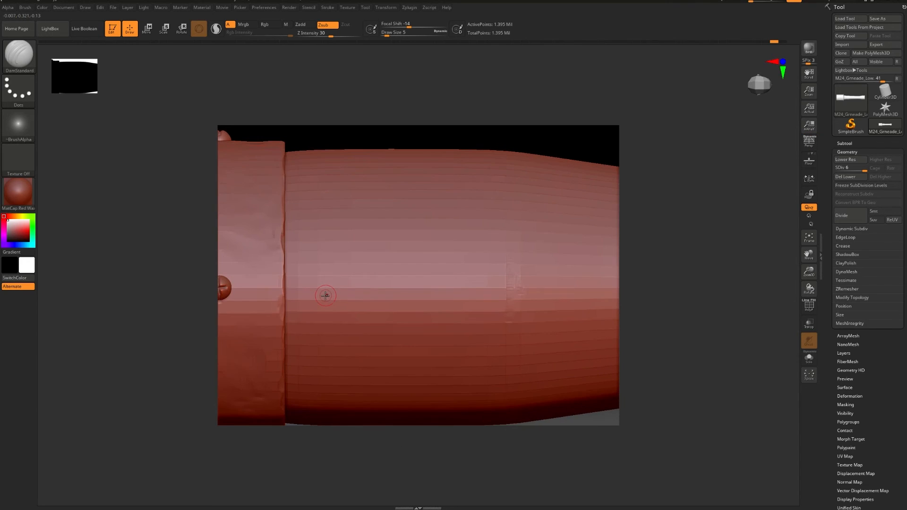
pyautogui.moveTo(335, 277); pyautogui.dragTo(337, 304)
pyautogui.click(348, 34)
pyautogui.moveTo(339, 273)
pyautogui.mouseDown()
pyautogui.moveTo(339, 319)
pyautogui.moveTo(324, 292)
pyautogui.moveTo(352, 268)
pyautogui.moveTo(359, 295)
pyautogui.moveTo(362, 287)
pyautogui.mouseUp()
pyautogui.click(359, 34)
pyautogui.hotkey('ctrl', 'z')
pyautogui.hotkey('ctrl', 'z')
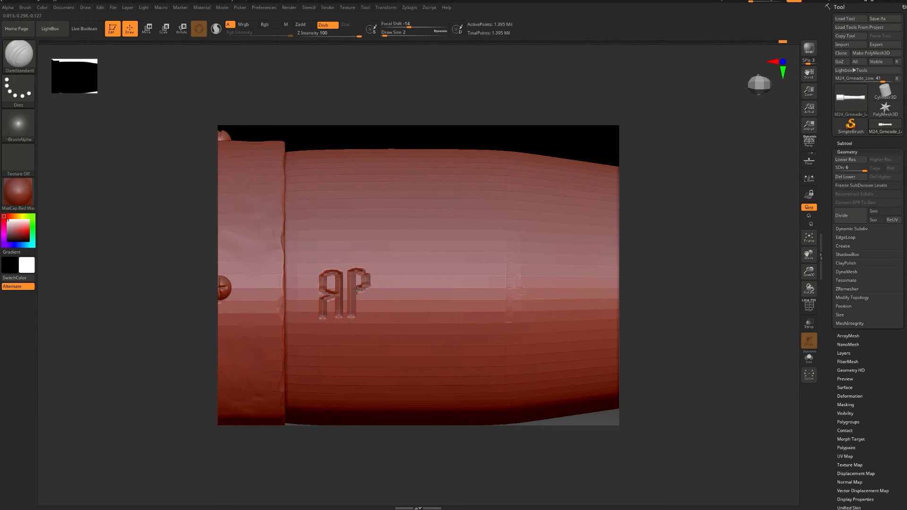
# Try carving the number 113 and the start of a year, 19, after the double-R mark
pyautogui.moveTo(413, 272); pyautogui.dragTo(388, 291)
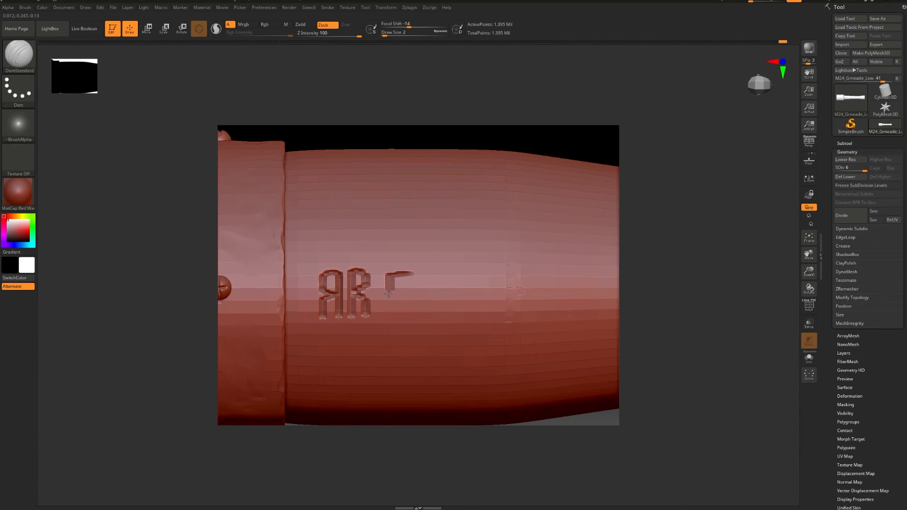
pyautogui.hotkey('ctrl', 'z')
pyautogui.moveTo(394, 277); pyautogui.dragTo(395, 308)
pyautogui.moveTo(408, 281)
pyautogui.mouseDown()
pyautogui.moveTo(419, 273)
pyautogui.moveTo(420, 311)
pyautogui.mouseUp()
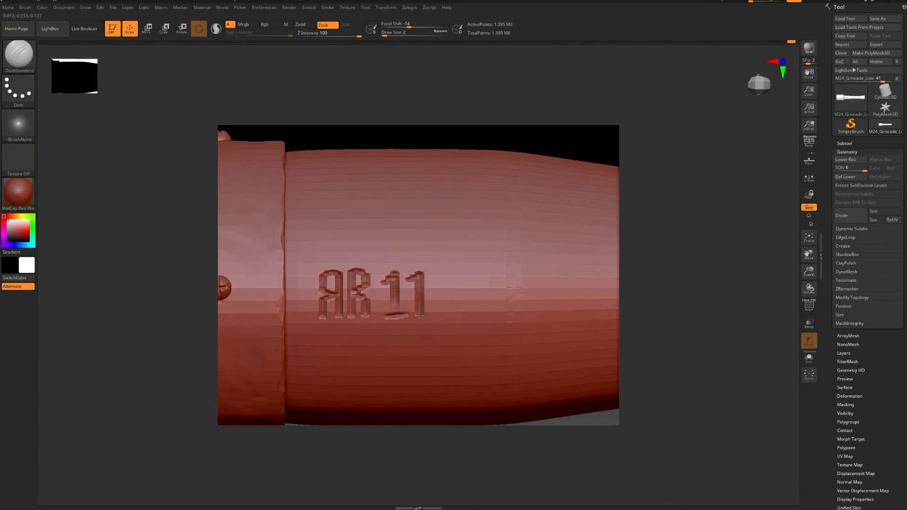
pyautogui.keyDown('ctrl'); pyautogui.moveTo(436, 312); pyautogui.dragTo(409, 326, button='right'); pyautogui.keyUp('ctrl')
pyautogui.moveTo(441, 325)
pyautogui.mouseDown()
pyautogui.moveTo(418, 313)
pyautogui.moveTo(431, 332)
pyautogui.mouseUp()
pyautogui.moveTo(451, 286); pyautogui.dragTo(451, 312)
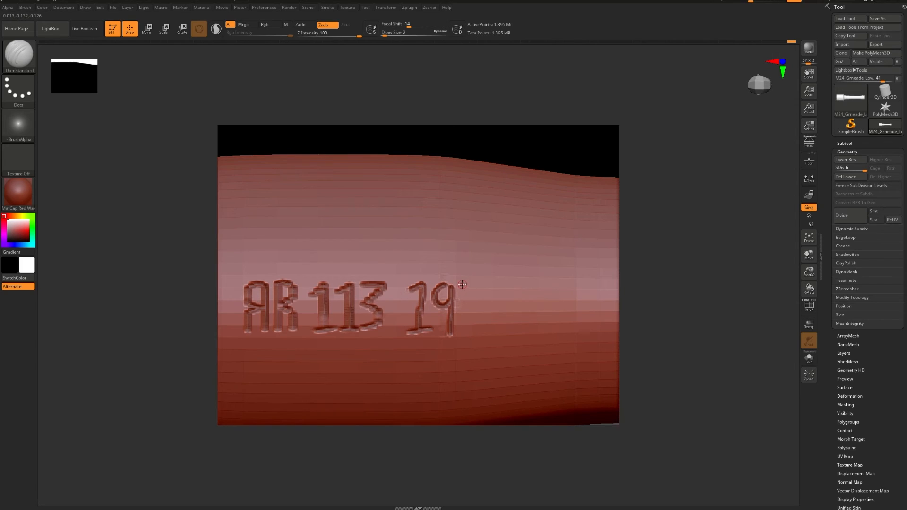
pyautogui.moveTo(487, 295); pyautogui.dragTo(487, 326)
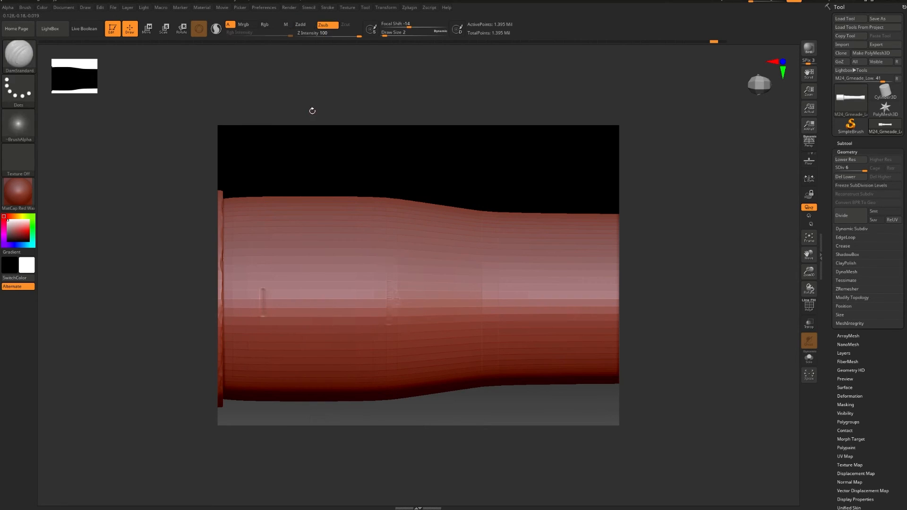
# Save the project and subdivide the grenade mesh once to subdivision level 7
pyautogui.click(113, 8)
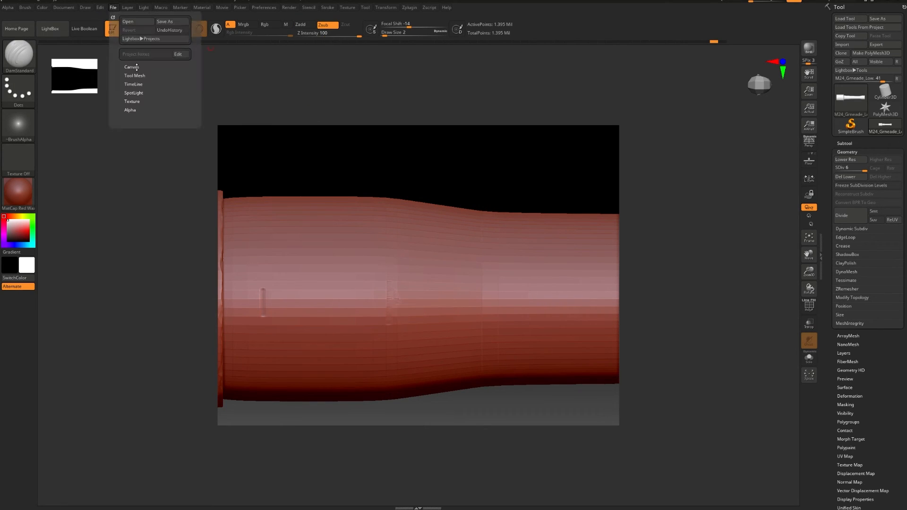
pyautogui.click(158, 27)
pyautogui.click(365, 240)
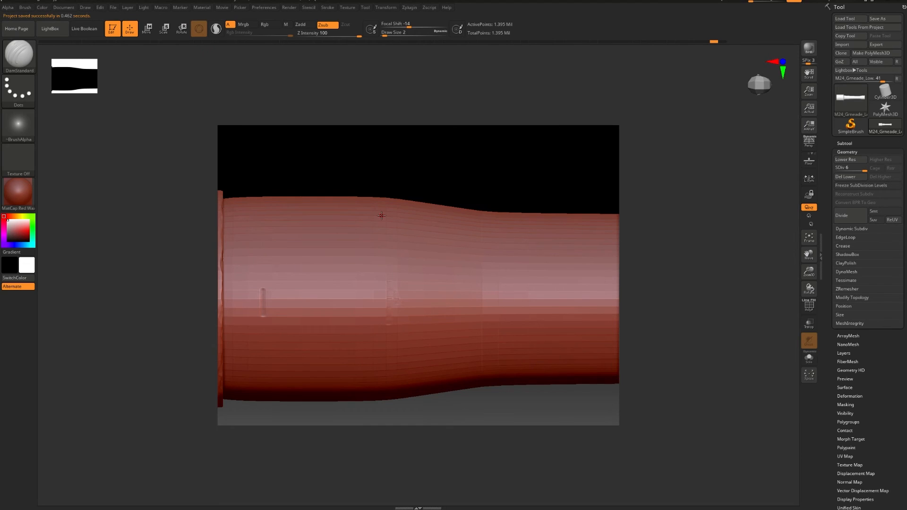
pyautogui.click(841, 216)
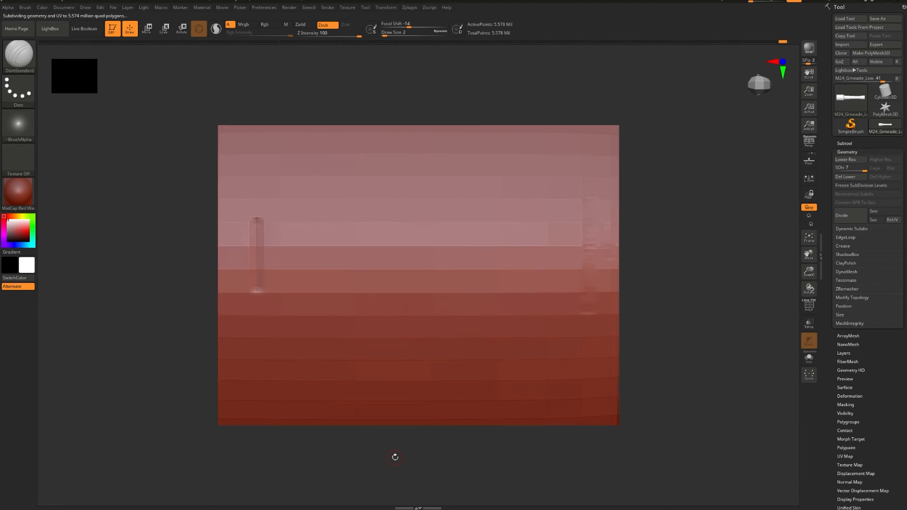
# Carve a mirrored R, a regular R and the number 521 into the wood beside the metal collar
pyautogui.moveTo(368, 290)
pyautogui.mouseDown()
pyautogui.moveTo(366, 227)
pyautogui.moveTo(342, 289)
pyautogui.moveTo(384, 226)
pyautogui.moveTo(389, 258)
pyautogui.moveTo(414, 290)
pyautogui.mouseUp()
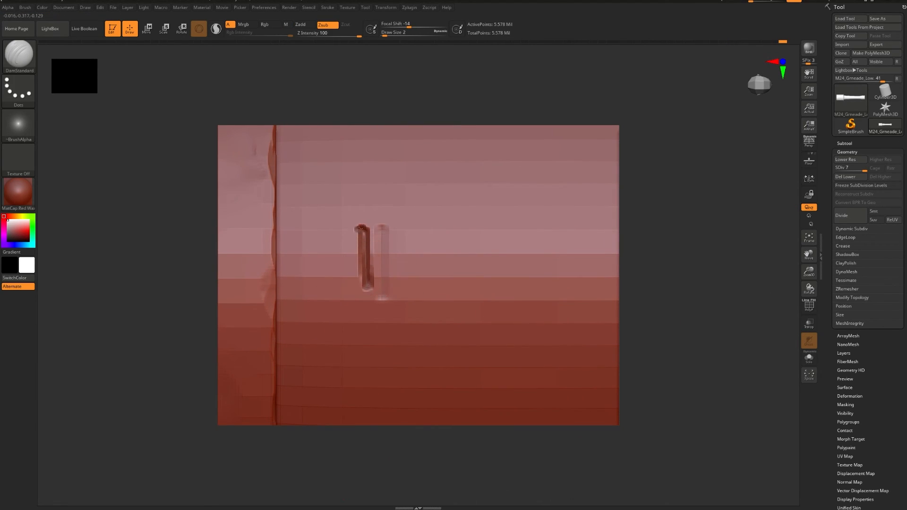
pyautogui.moveTo(459, 222)
pyautogui.mouseDown()
pyautogui.moveTo(428, 221)
pyautogui.moveTo(466, 276)
pyautogui.moveTo(435, 295)
pyautogui.moveTo(489, 224)
pyautogui.moveTo(467, 298)
pyautogui.moveTo(510, 294)
pyautogui.mouseUp()
pyautogui.moveTo(513, 241)
pyautogui.mouseDown()
pyautogui.moveTo(526, 222)
pyautogui.moveTo(524, 292)
pyautogui.mouseUp()
# Carve the year 1937 into the wood after the number 521
pyautogui.keyDown('alt'); pyautogui.moveTo(712, 310); pyautogui.dragTo(489, 302); pyautogui.keyUp('alt')
pyautogui.moveTo(391, 217); pyautogui.dragTo(390, 292)
pyautogui.moveTo(371, 291); pyautogui.dragTo(410, 290)
pyautogui.moveTo(428, 236)
pyautogui.mouseDown()
pyautogui.moveTo(433, 215)
pyautogui.moveTo(444, 245)
pyautogui.moveTo(439, 296)
pyautogui.mouseUp()
pyautogui.hotkey('ctrl', 'z')
pyautogui.moveTo(444, 217)
pyautogui.mouseDown()
pyautogui.moveTo(425, 216)
pyautogui.moveTo(448, 236)
pyautogui.moveTo(430, 294)
pyautogui.mouseUp()
pyautogui.moveTo(457, 216)
pyautogui.mouseDown()
pyautogui.moveTo(486, 273)
pyautogui.moveTo(462, 297)
pyautogui.mouseUp()
pyautogui.moveTo(515, 215); pyautogui.dragTo(506, 289)
pyautogui.hotkey('ctrl', 'z')
pyautogui.moveTo(500, 215)
pyautogui.mouseDown()
pyautogui.moveTo(536, 218)
pyautogui.moveTo(508, 300)
pyautogui.mouseUp()
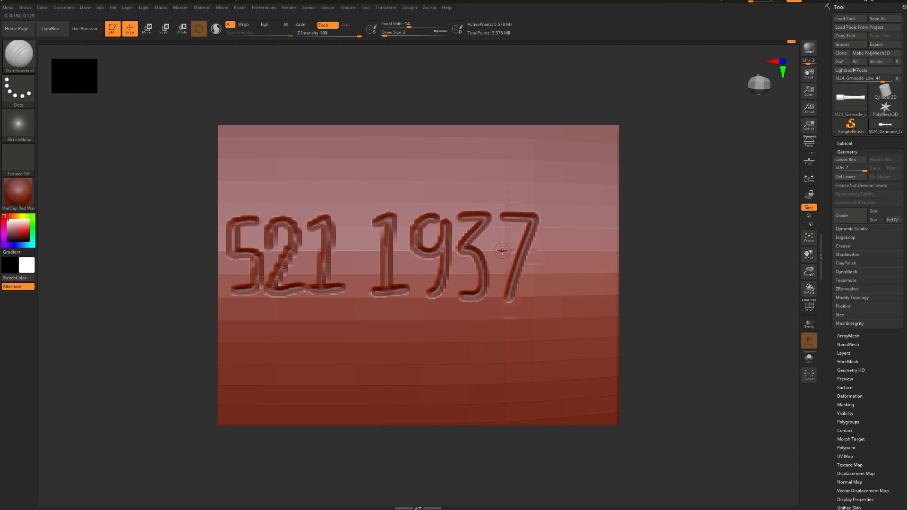
# Save the project over the existing ZBrushProject file in the Meshes folder
pyautogui.keyDown('alt'); pyautogui.moveTo(671, 249); pyautogui.dragTo(690, 184); pyautogui.keyUp('alt')
pyautogui.keyDown('alt'); pyautogui.moveTo(433, 302); pyautogui.dragTo(439, 255); pyautogui.keyUp('alt')
pyautogui.hotkey('ctrl', 's')
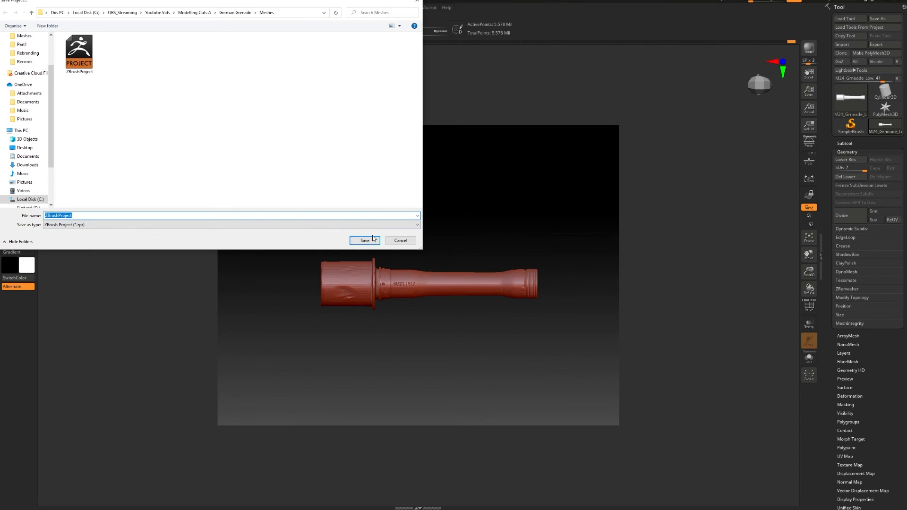
pyautogui.doubleClick(79, 51)
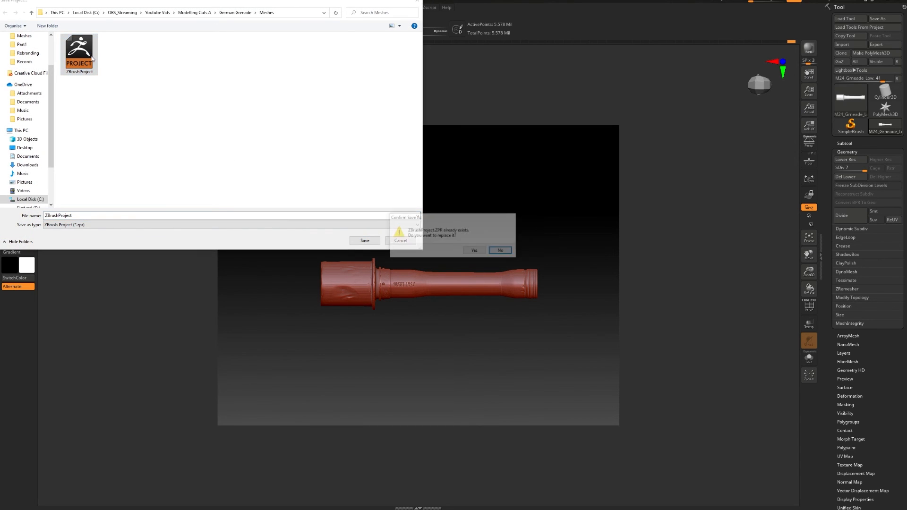
pyautogui.click(476, 252)
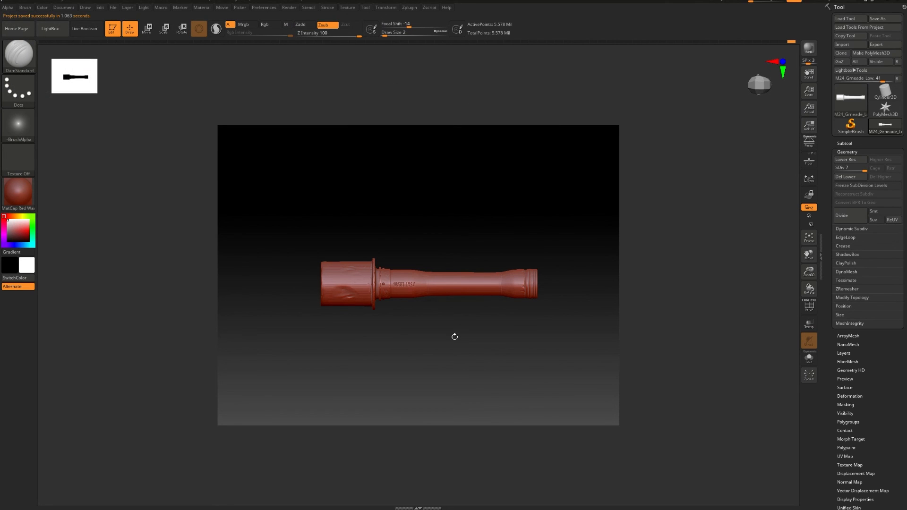
# Stand the whole grenade upright in view and export the mesh in OBJ format as M24_Grneade_High
pyautogui.keyDown('ctrl'); pyautogui.moveTo(445, 331); pyautogui.dragTo(464, 365, button='right'); pyautogui.keyUp('ctrl')
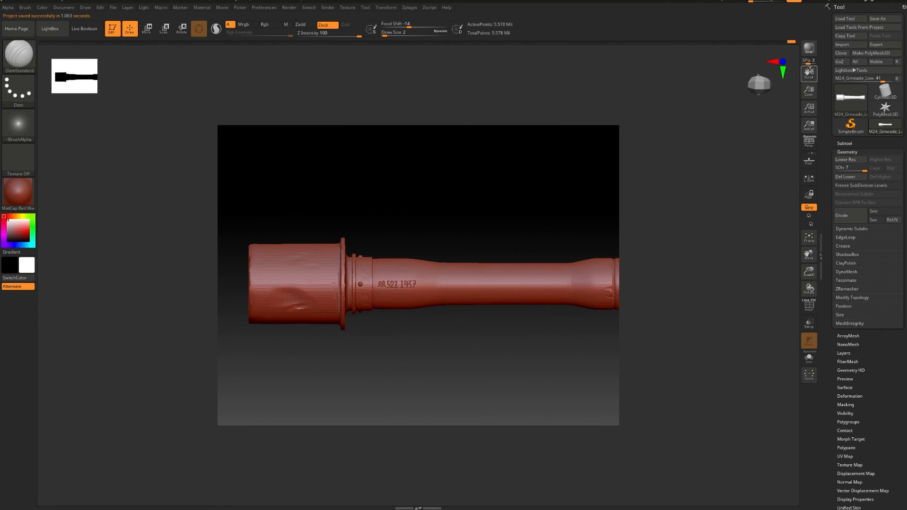
pyautogui.moveTo(581, 178); pyautogui.dragTo(524, 254)
pyautogui.keyDown('ctrl'); pyautogui.moveTo(506, 273); pyautogui.dragTo(545, 210, button='right'); pyautogui.keyUp('ctrl')
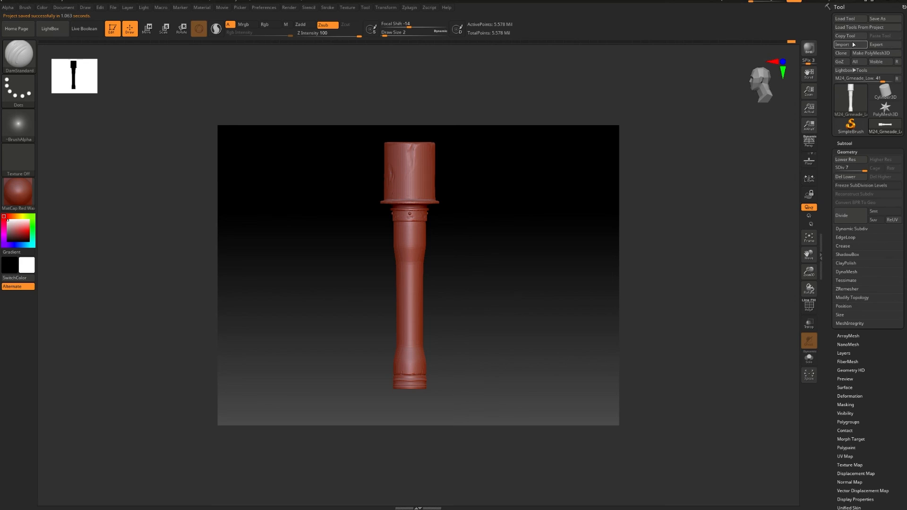
pyautogui.click(881, 45)
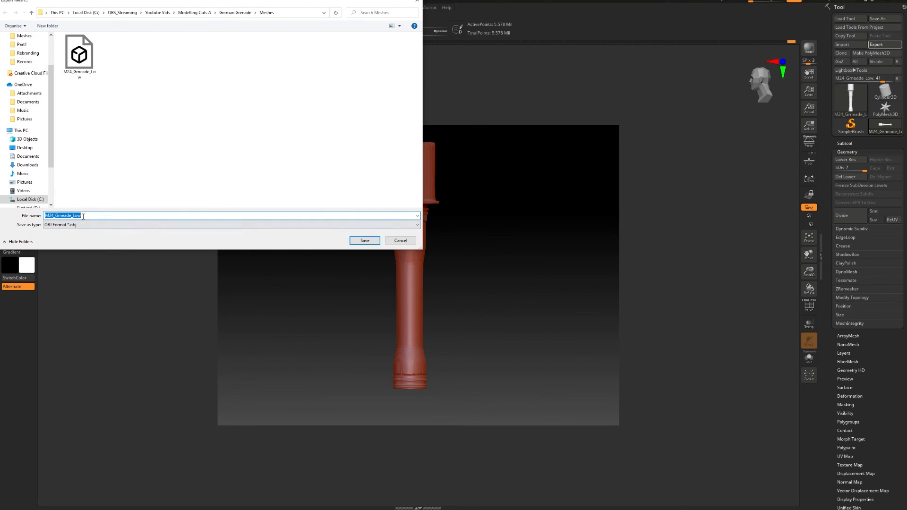
pyautogui.press('BackSpace')
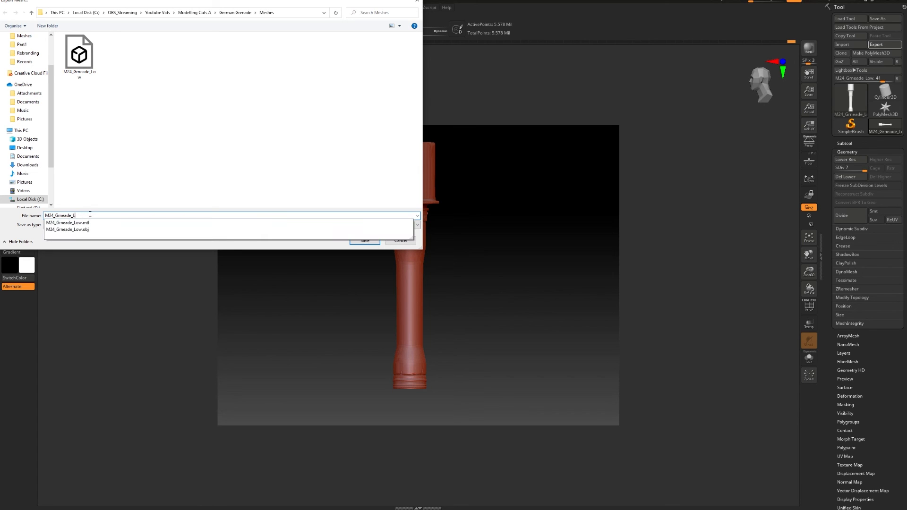
pyautogui.write('High')
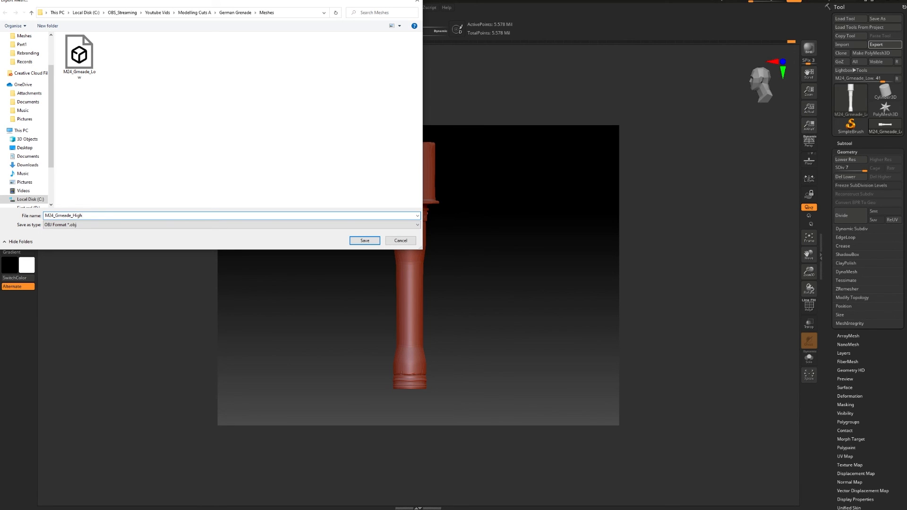
pyautogui.click(364, 241)
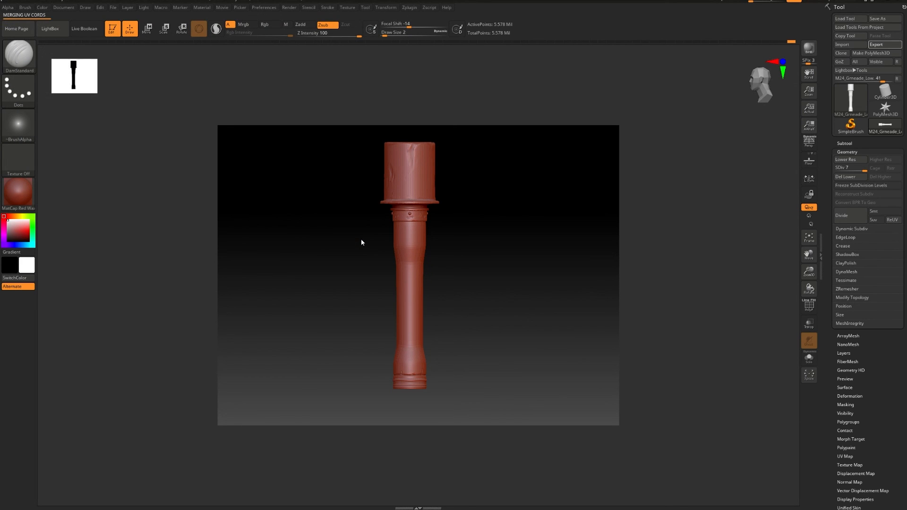